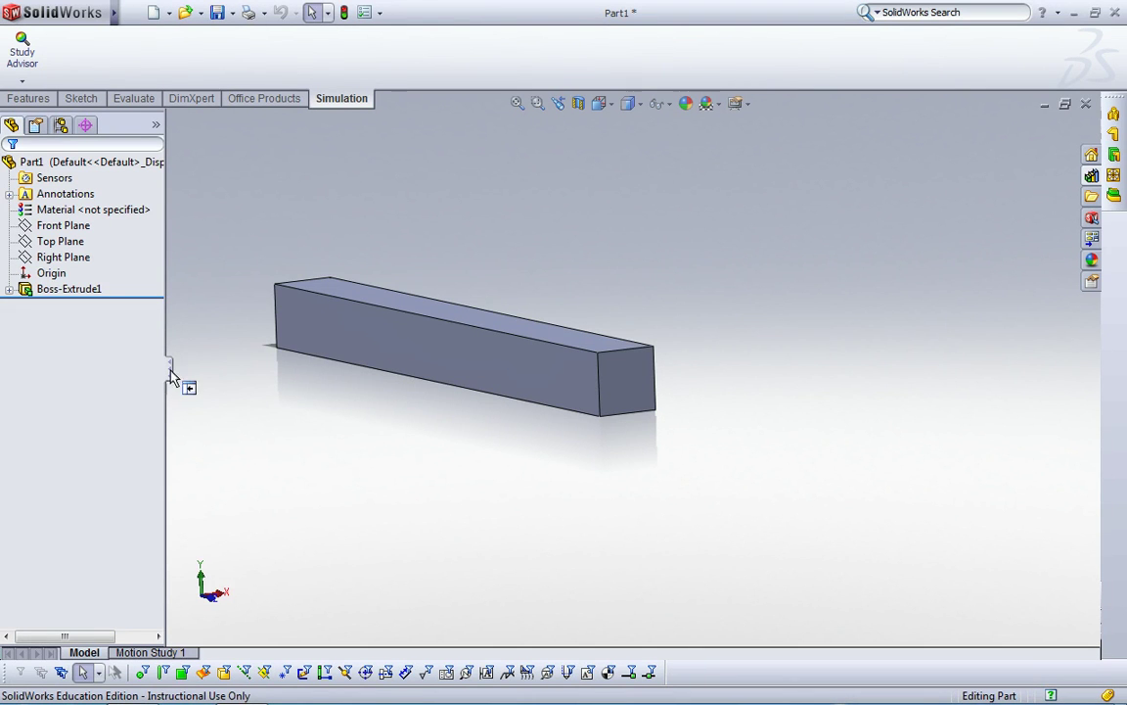
Create a new Static study named Study 1 and select Part1 in its tree.
left_click(22, 80)
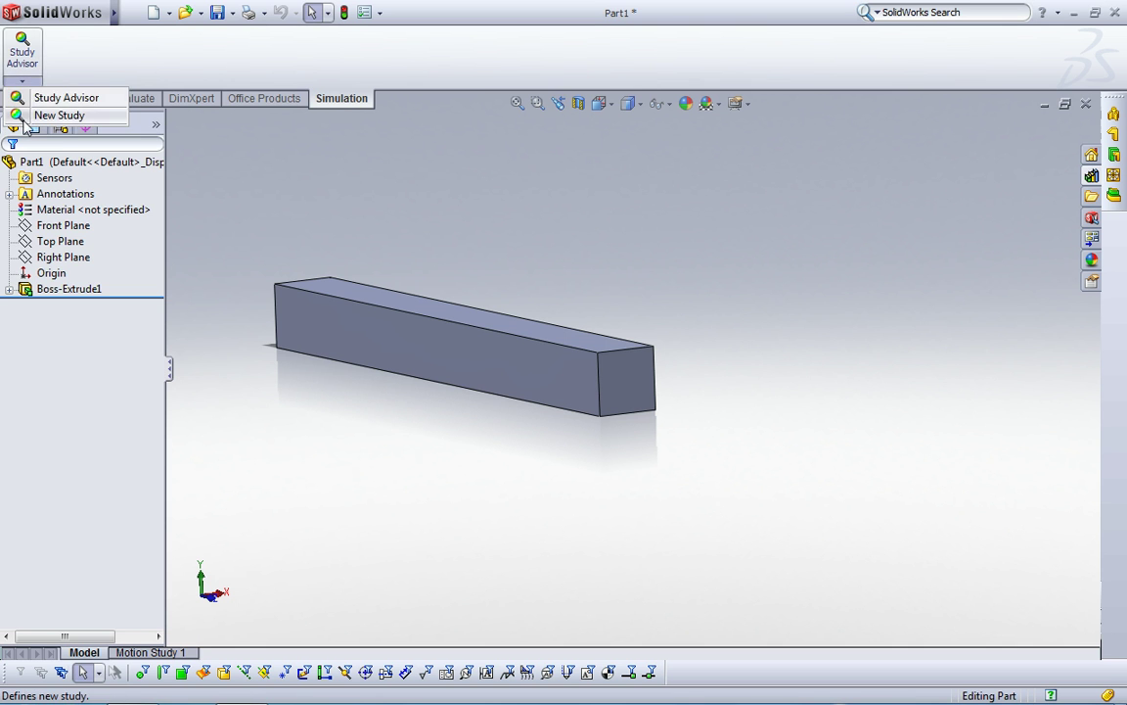
left_click(50, 114)
left_click(50, 353)
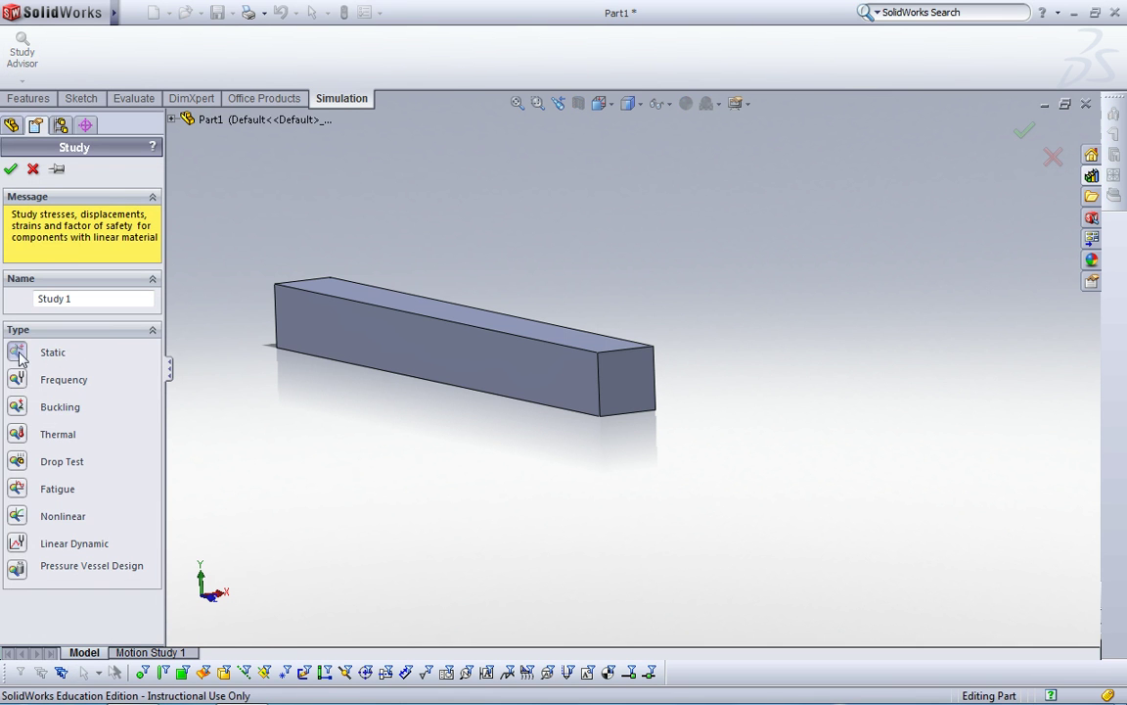
left_click(10, 168)
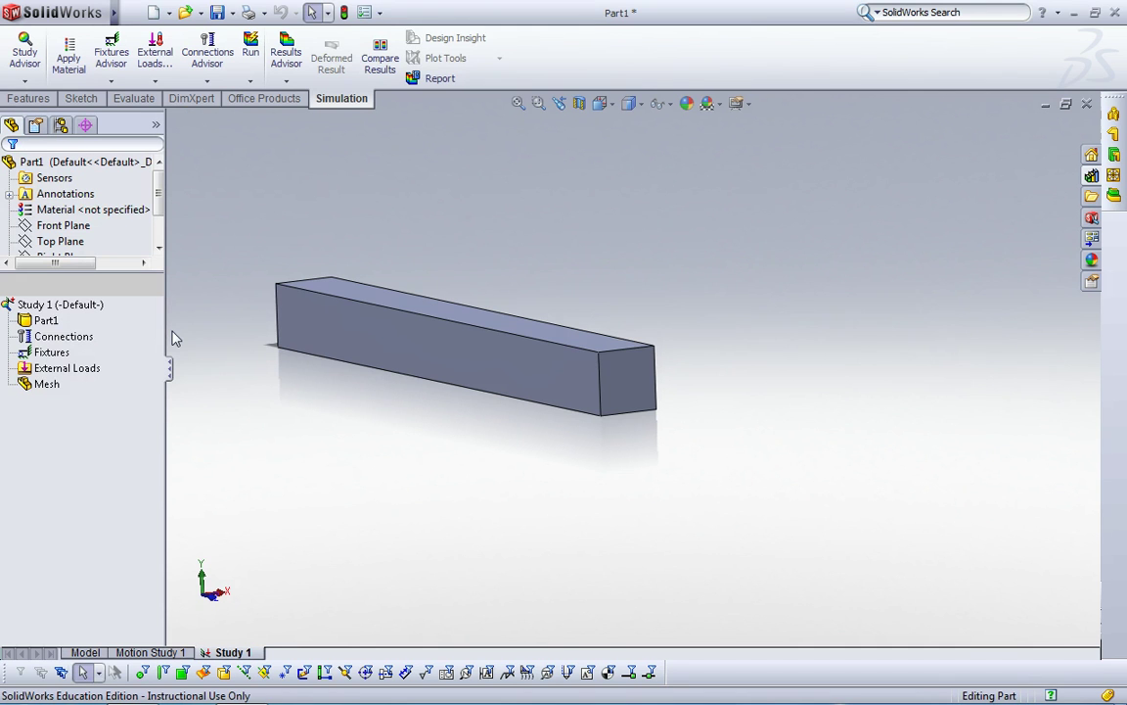
left_click(114, 325)
left_click(41, 336)
left_click(47, 322)
Treat Part1 as a beam and select the new Joint group.
right_click(53, 324)
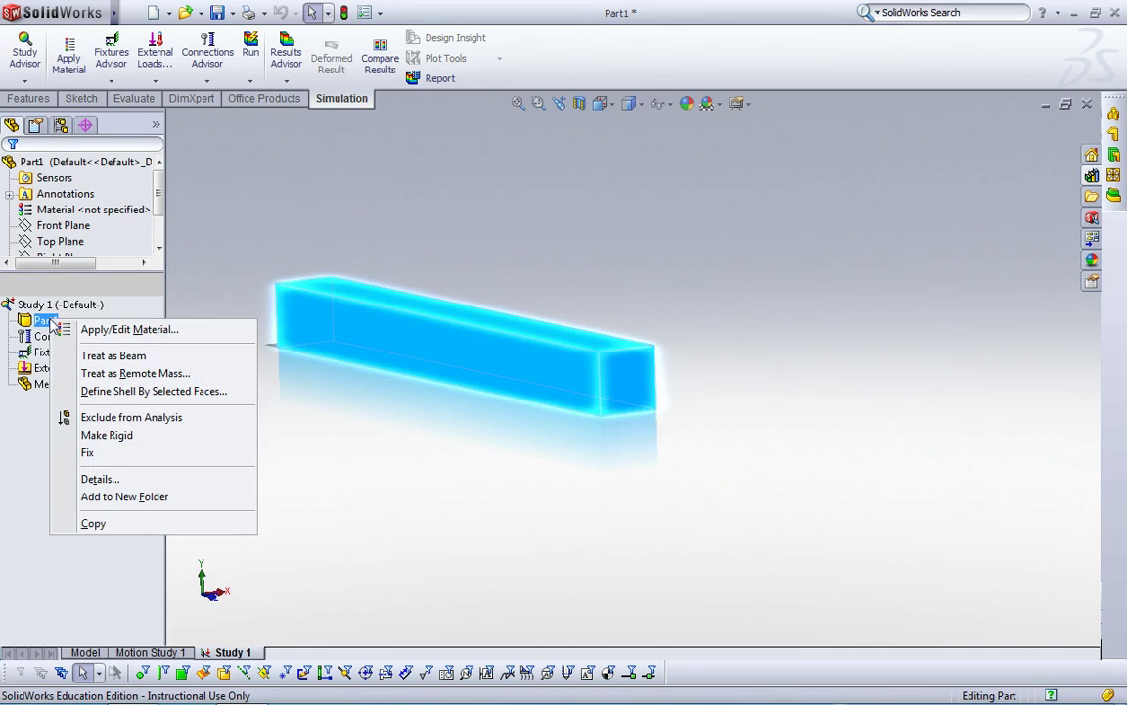
left_click(134, 360)
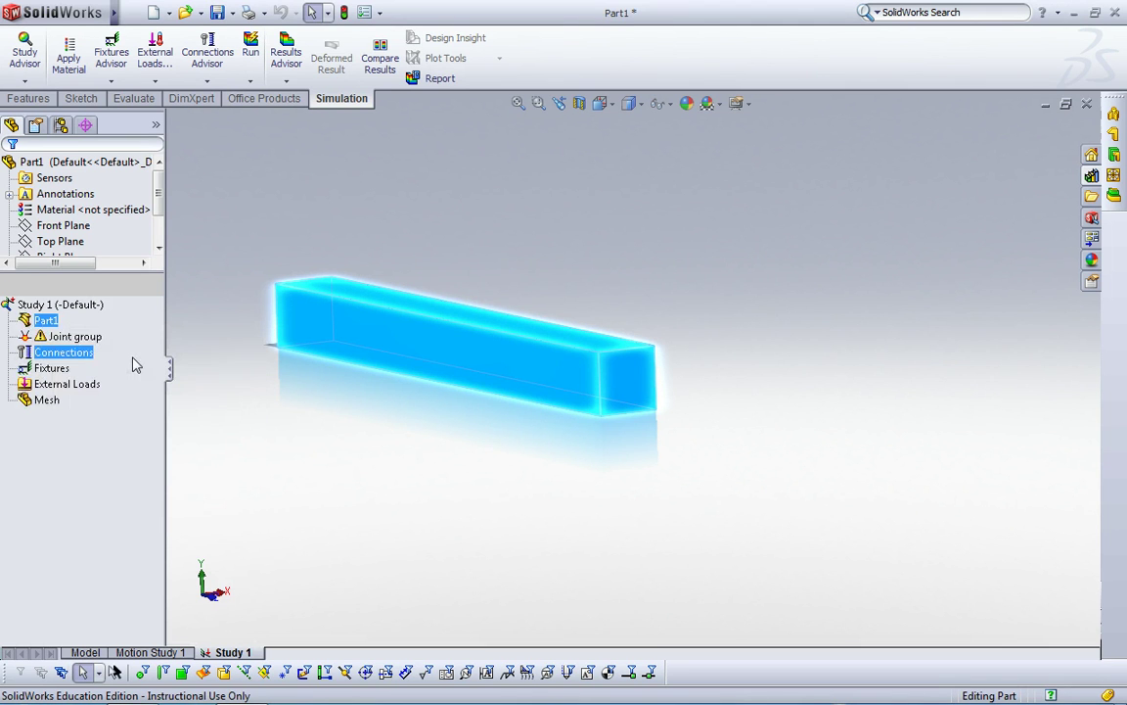
left_click(82, 338)
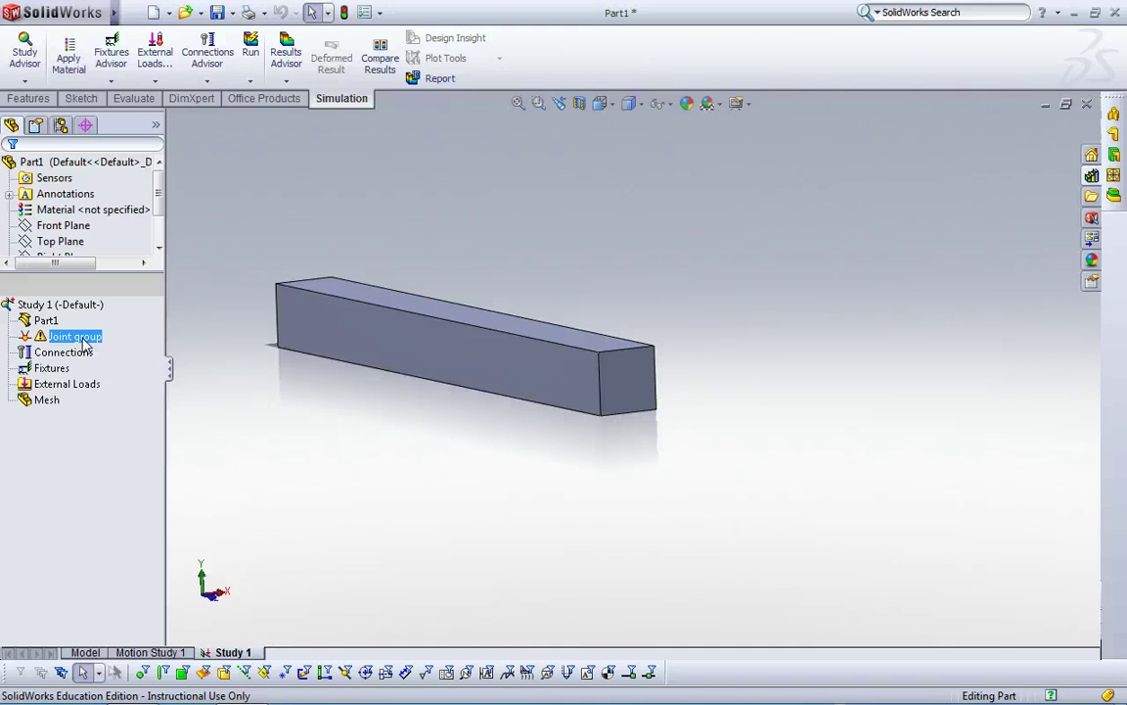
Calculate the beam's end joints, Joint 1 and Joint 2, in Edit Joints and accept them.
right_click(82, 339)
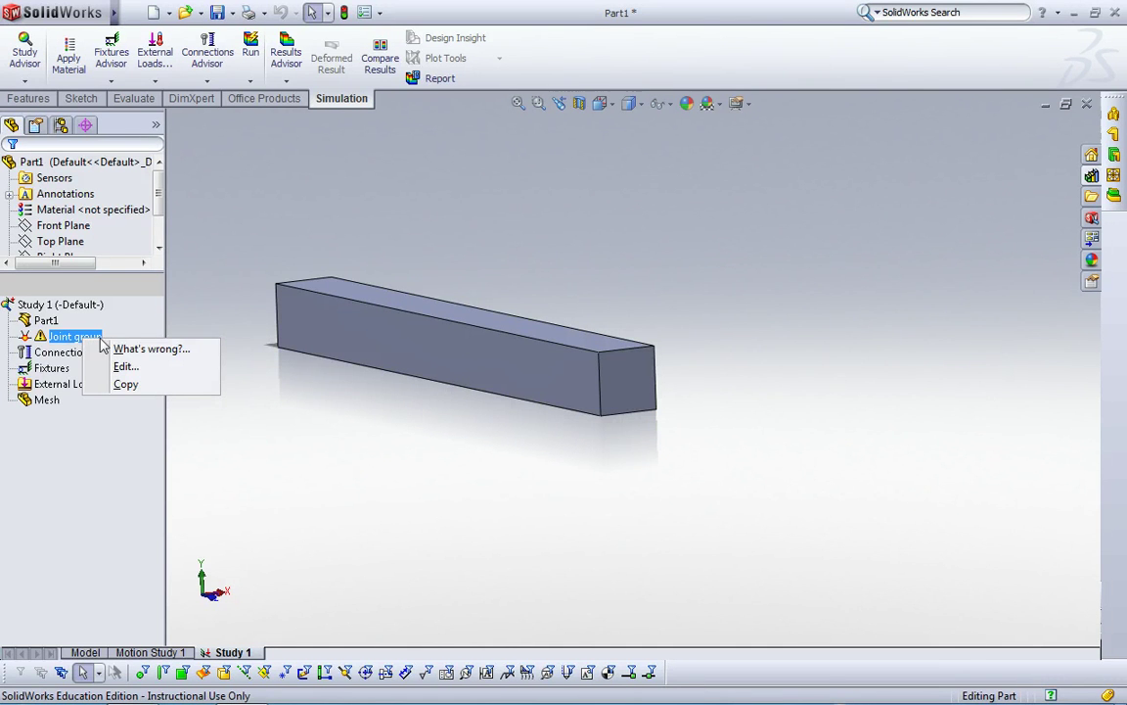
left_click(125, 367)
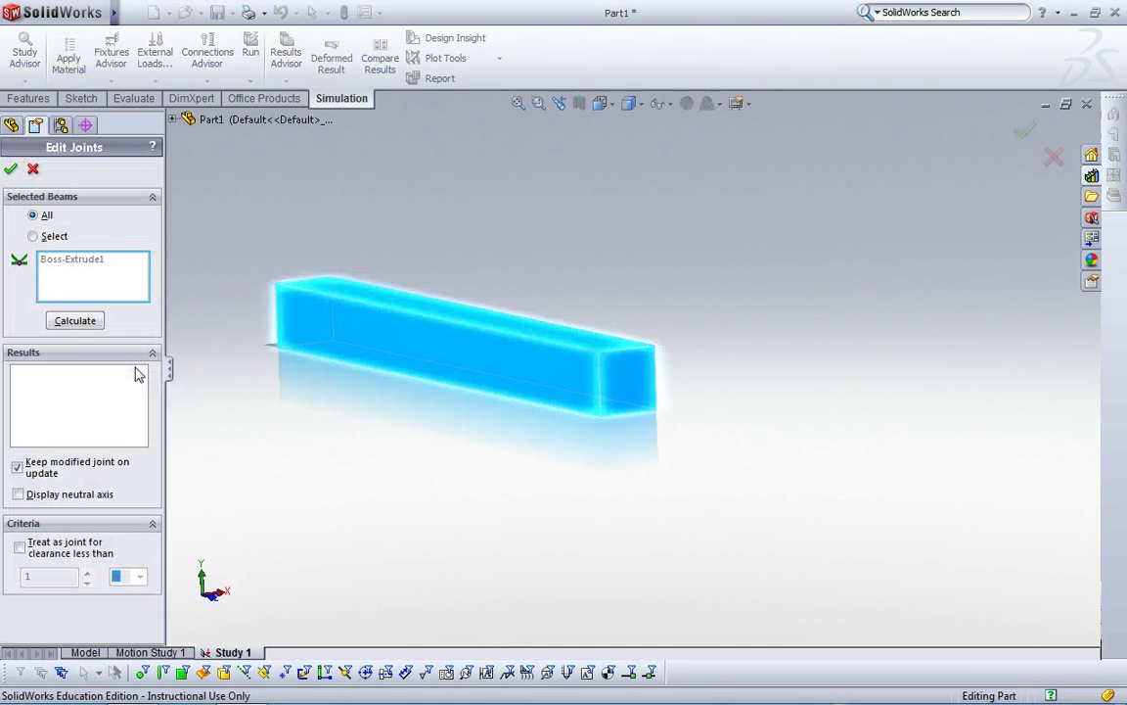
middle_click_drag(548, 256, 521, 275)
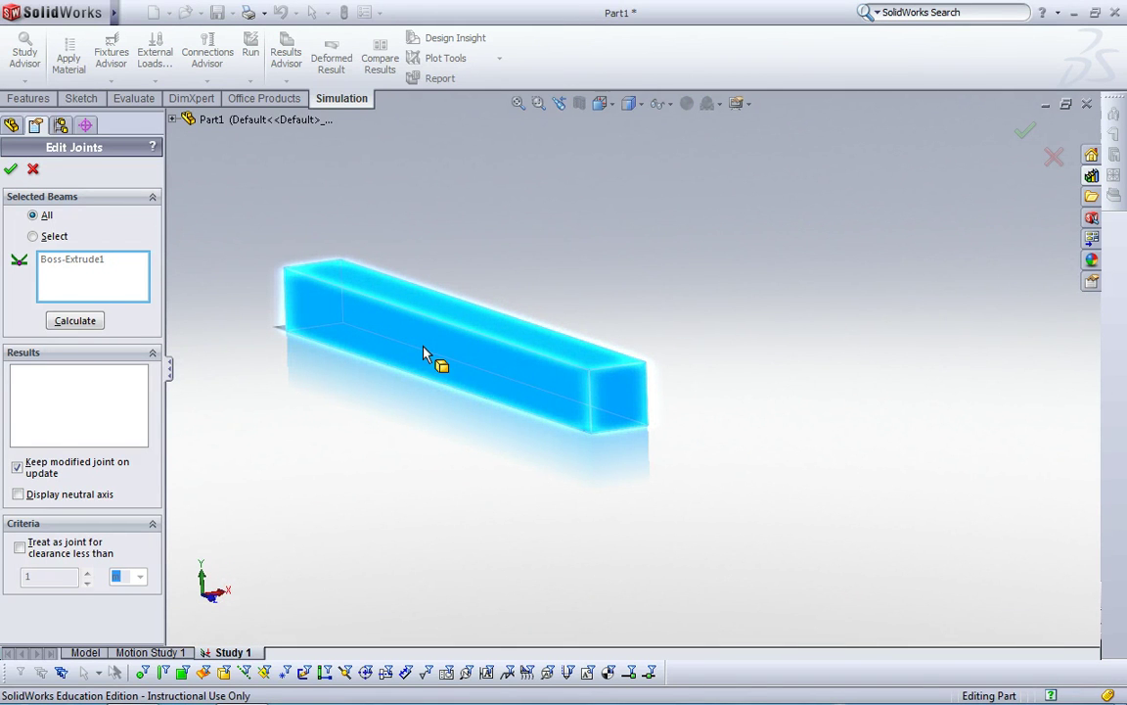
left_click(85, 324)
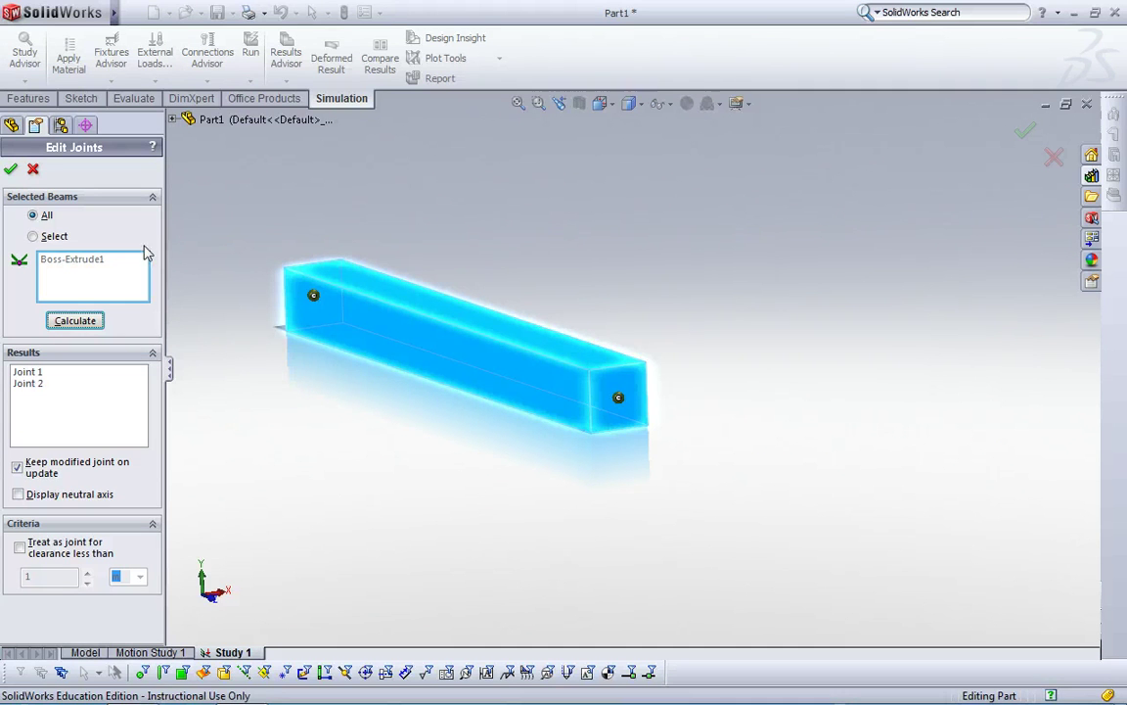
left_click(11, 168)
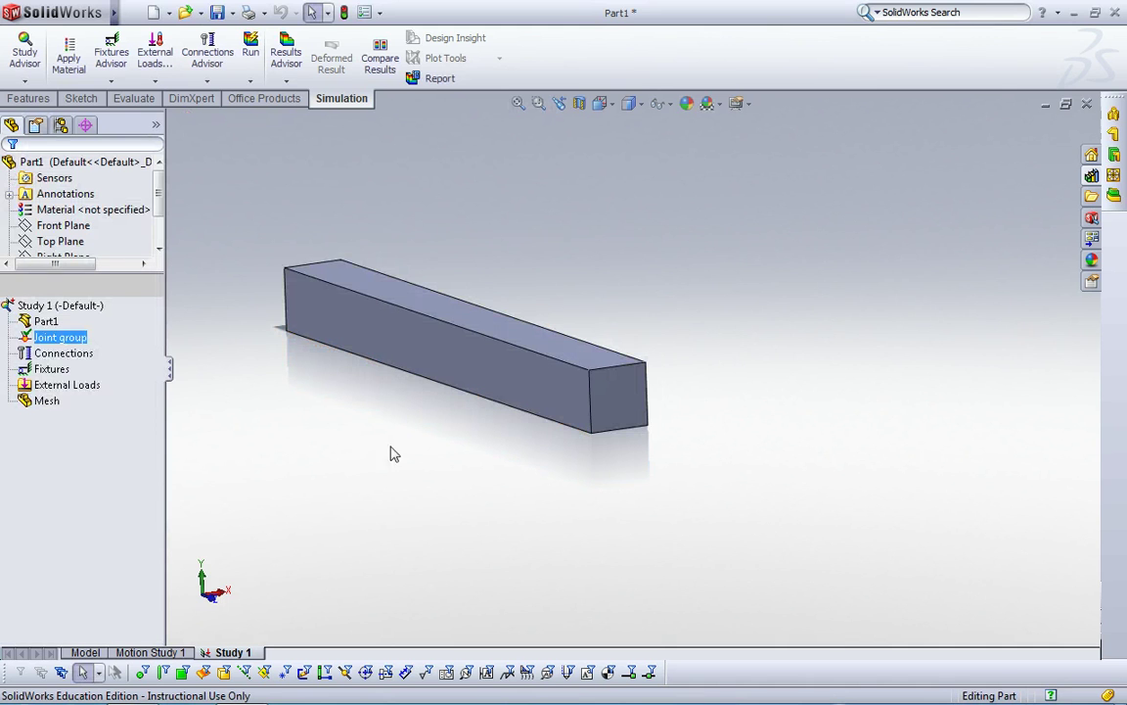
Add a Fixed Geometry fixture, Fixed-1, on the near-end joint Joint<2, 1>.
right_click(55, 377)
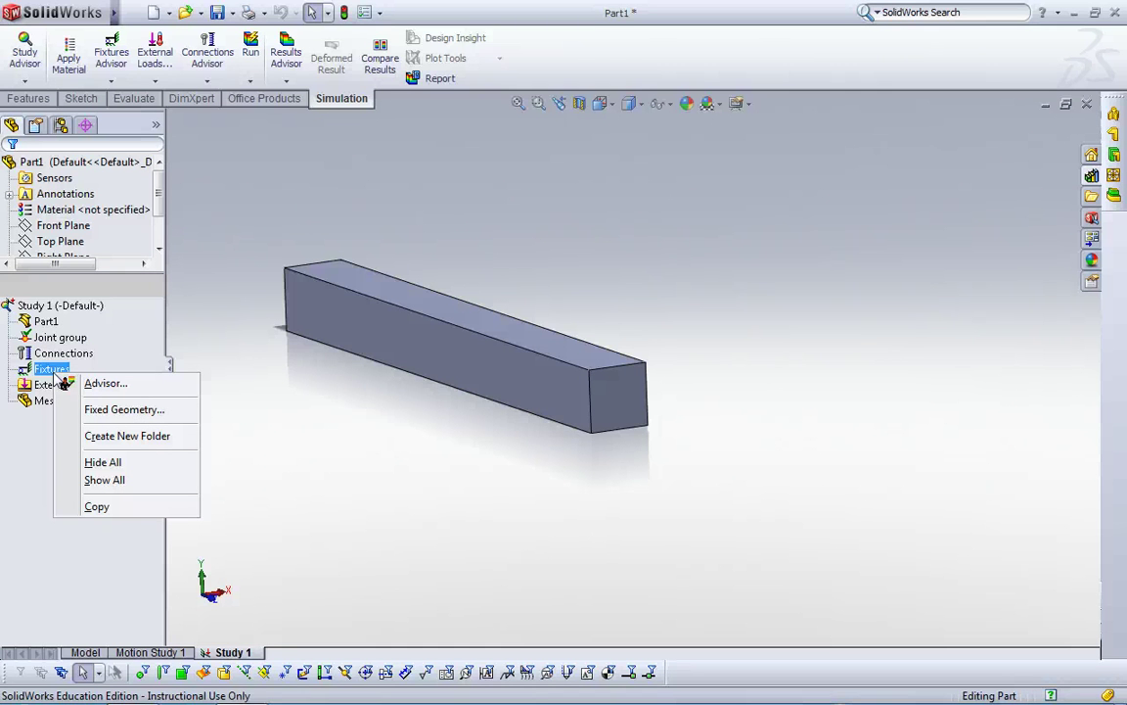
left_click(125, 411)
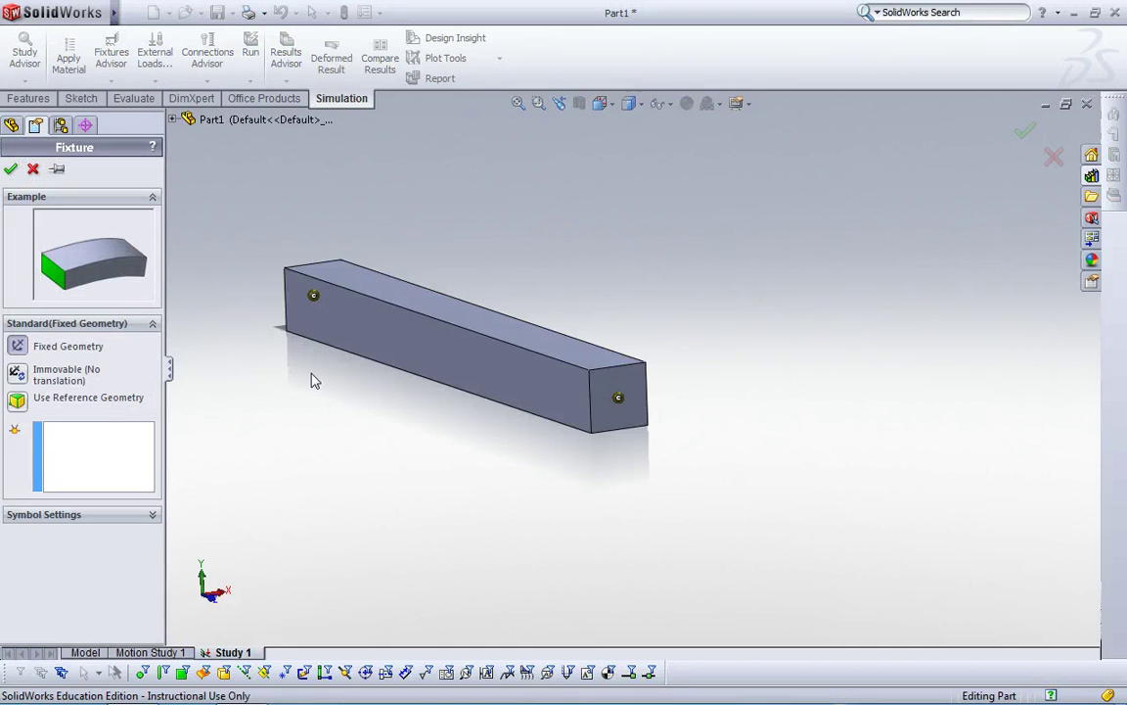
middle_click_drag(313, 379, 494, 340)
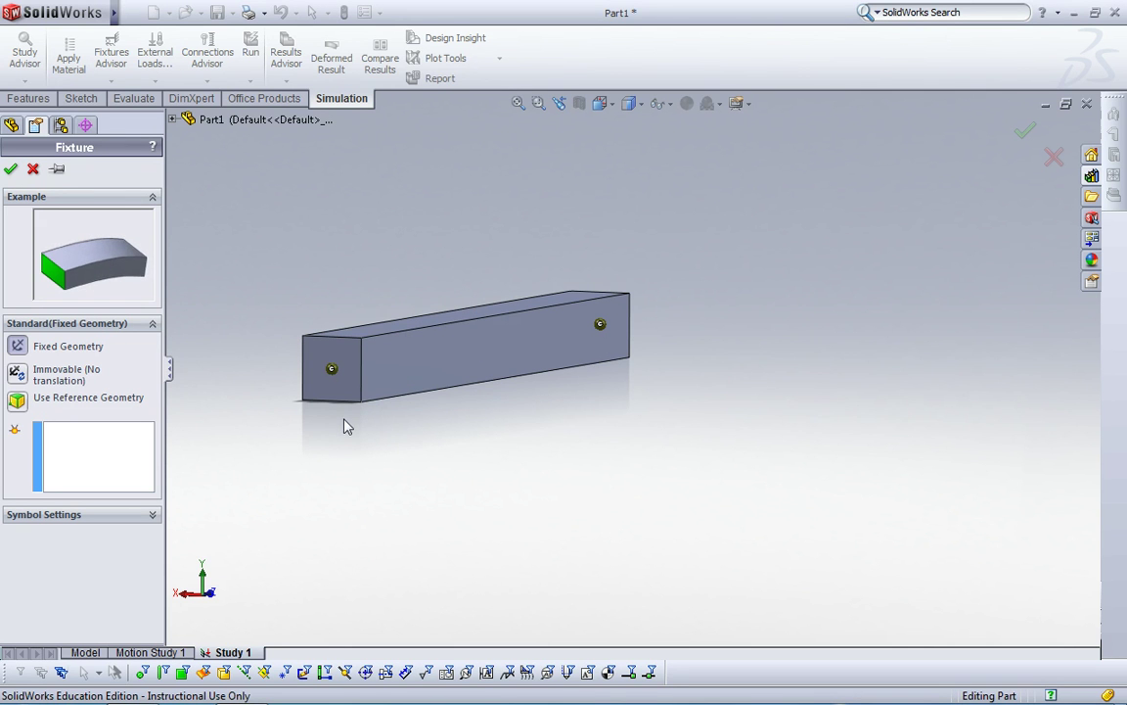
left_click(106, 455)
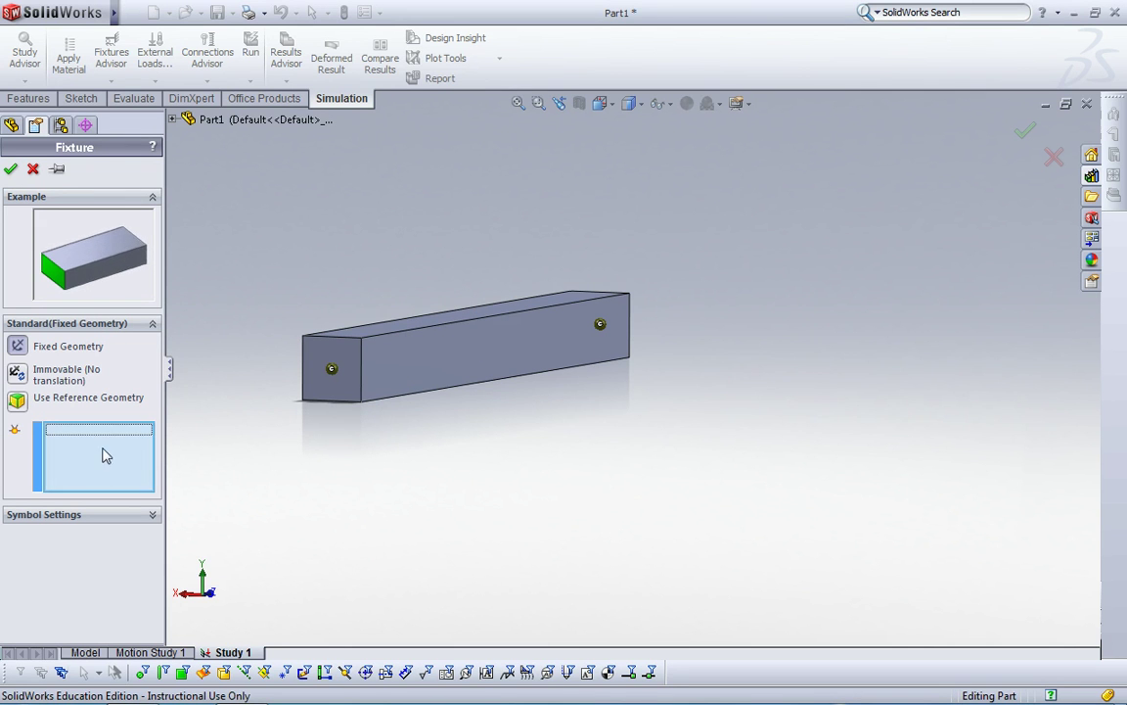
left_click(332, 370)
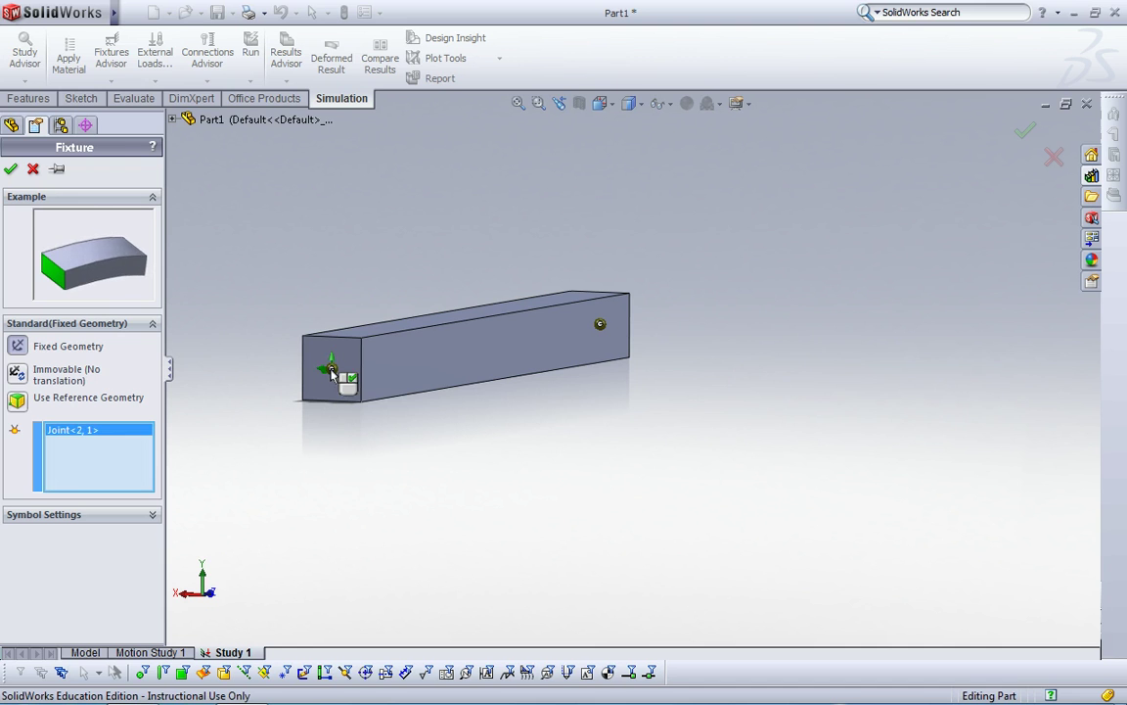
scroll(344, 375, "down", 2)
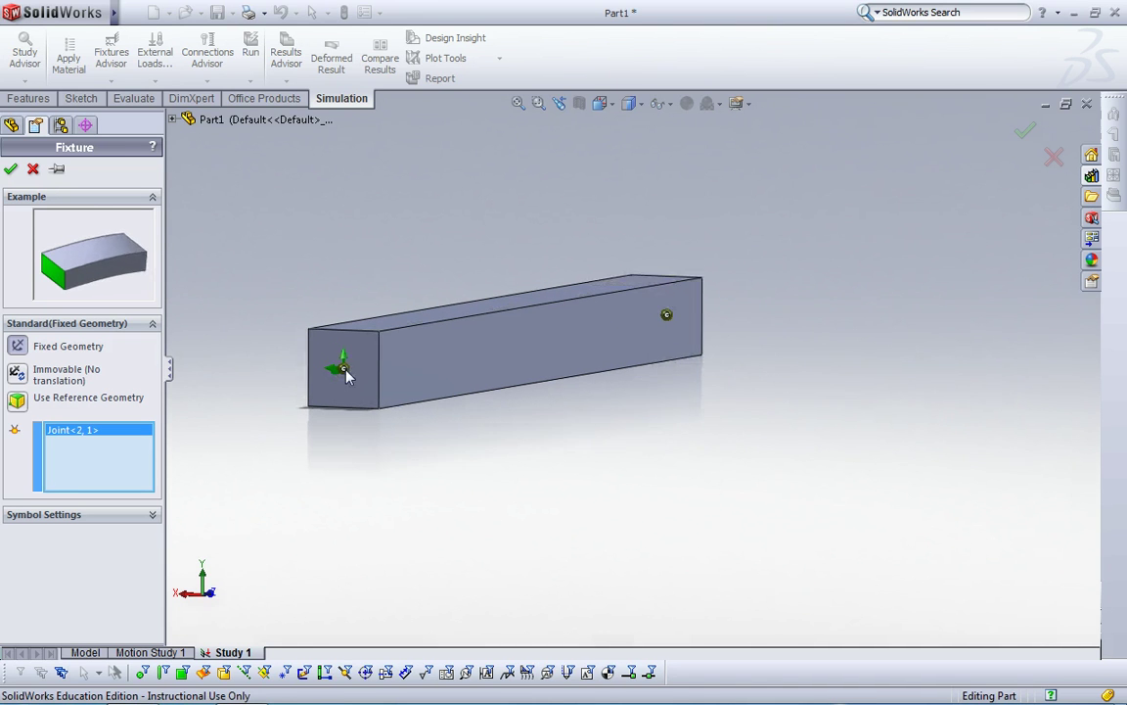
scroll(345, 375, "down", 1)
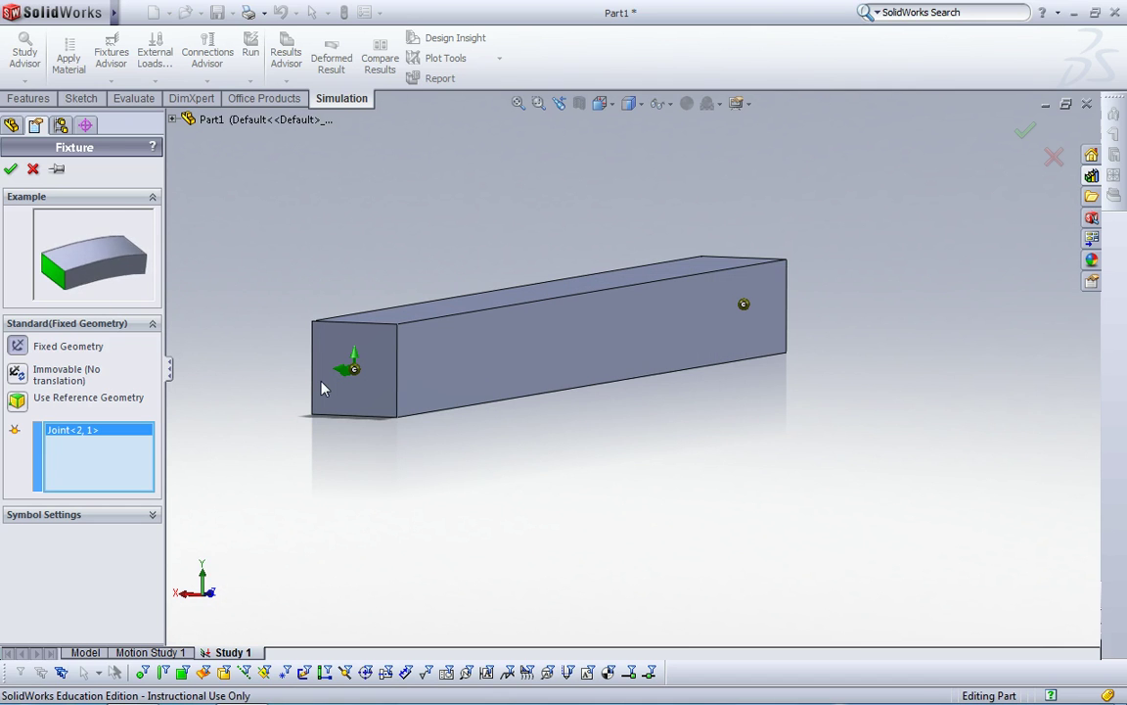
left_click(11, 168)
middle_click_drag(574, 231, 407, 296)
Add a Force load on the beam joint at the bar's right end.
left_click(64, 401)
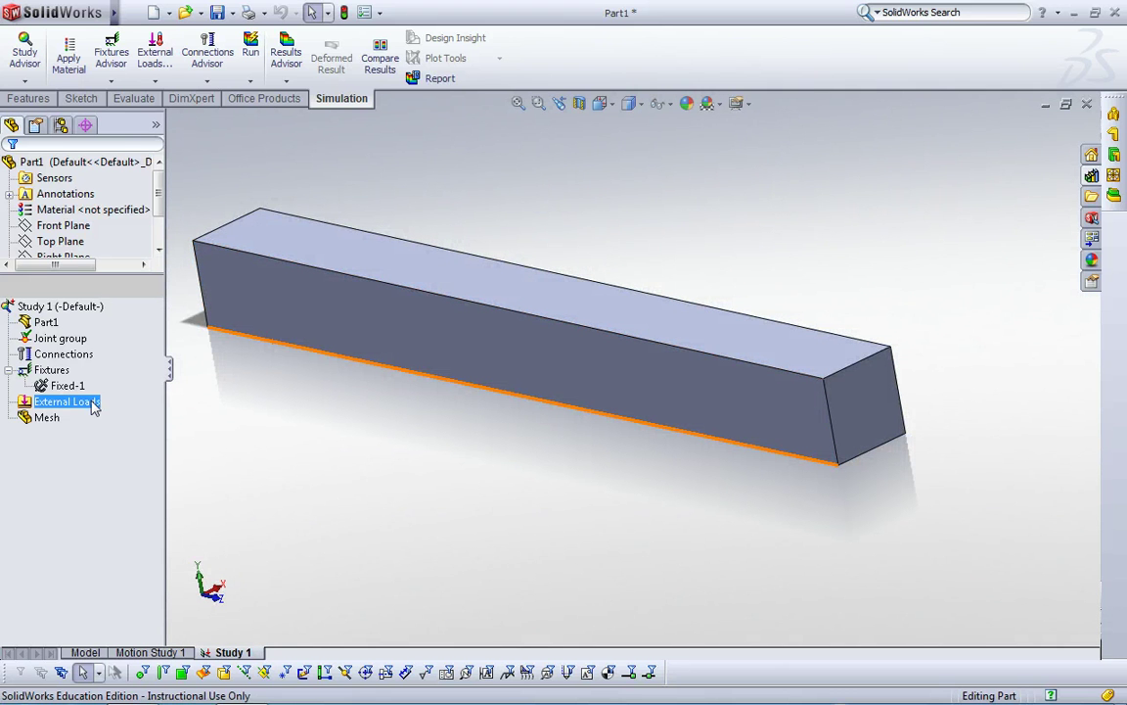
right_click(96, 406)
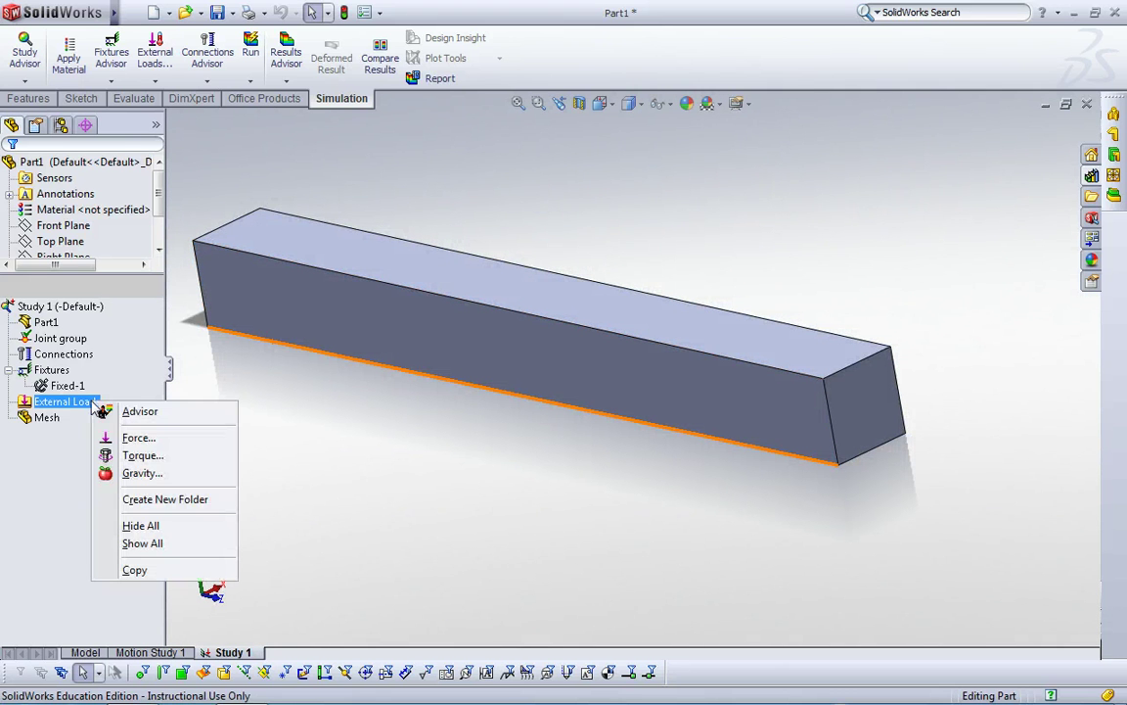
left_click(142, 438)
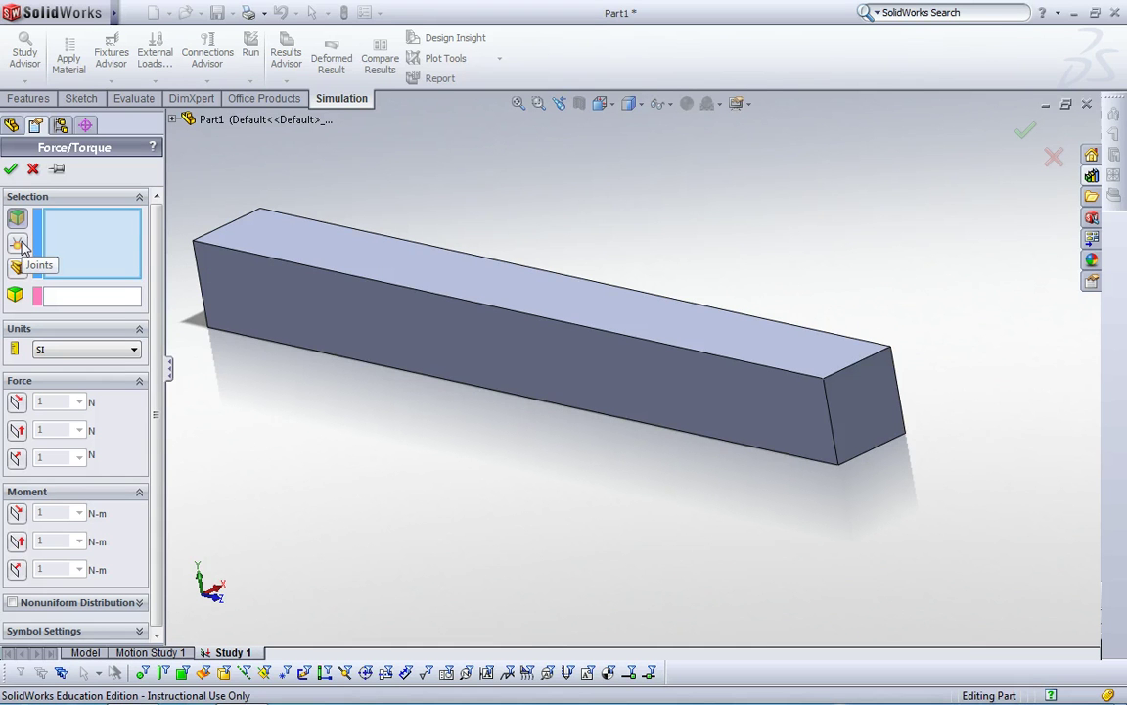
left_click(19, 244)
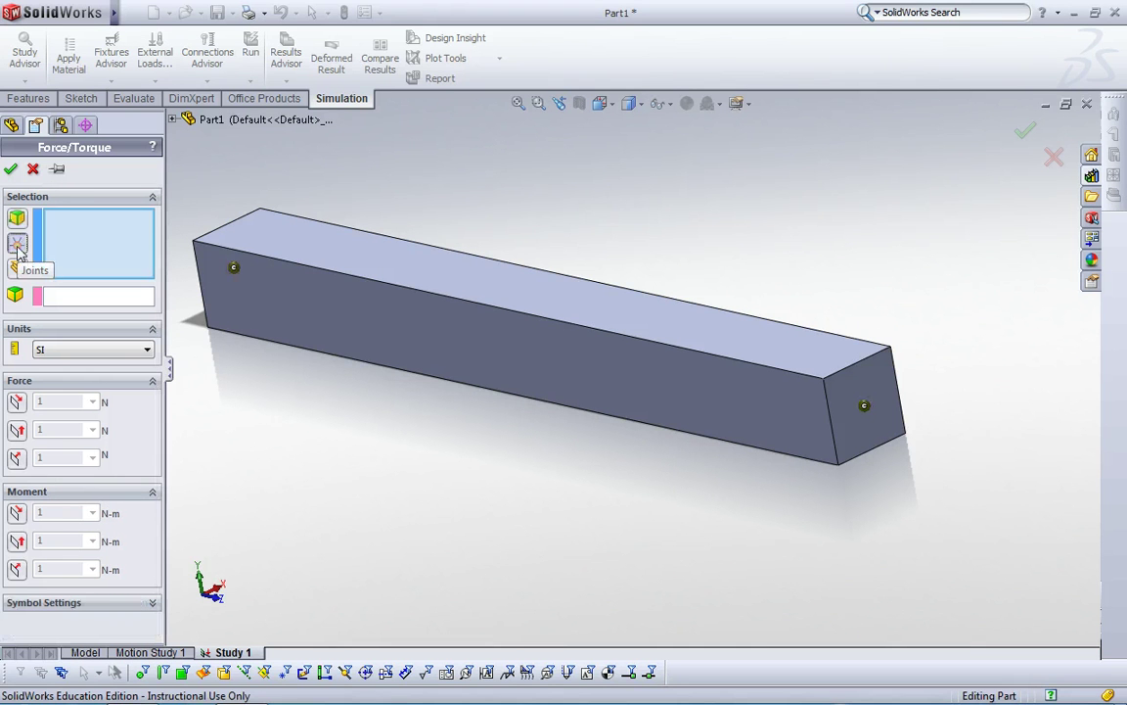
middle_click_drag(409, 448, 383, 423)
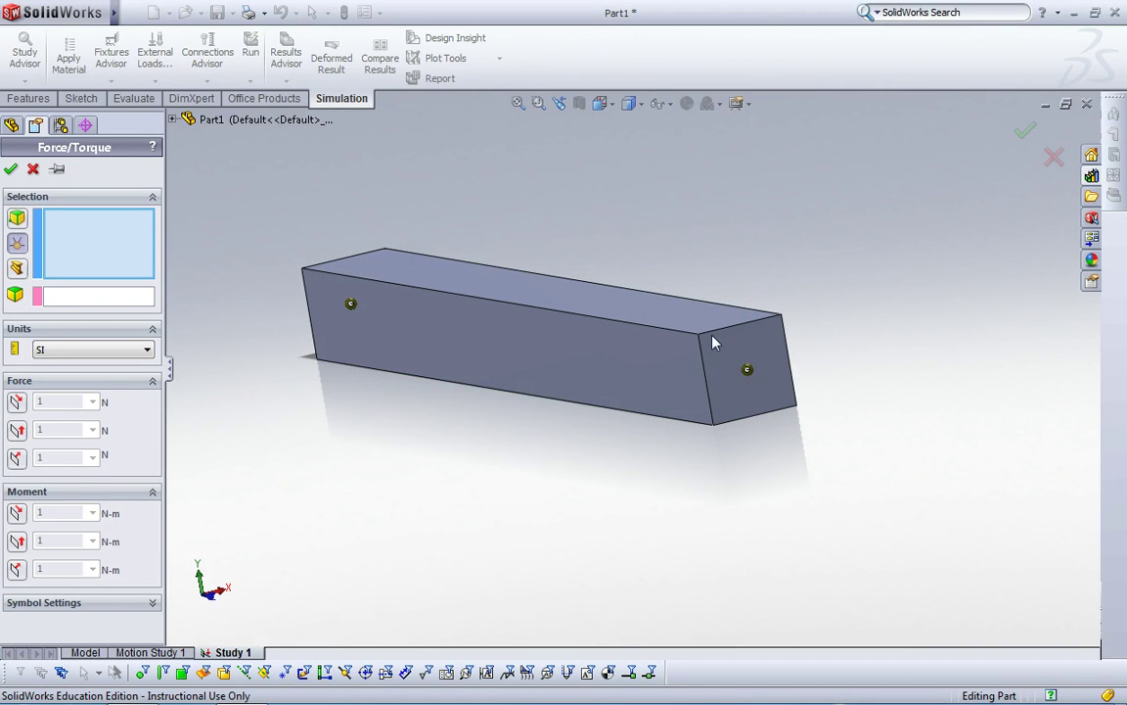
left_click(748, 372)
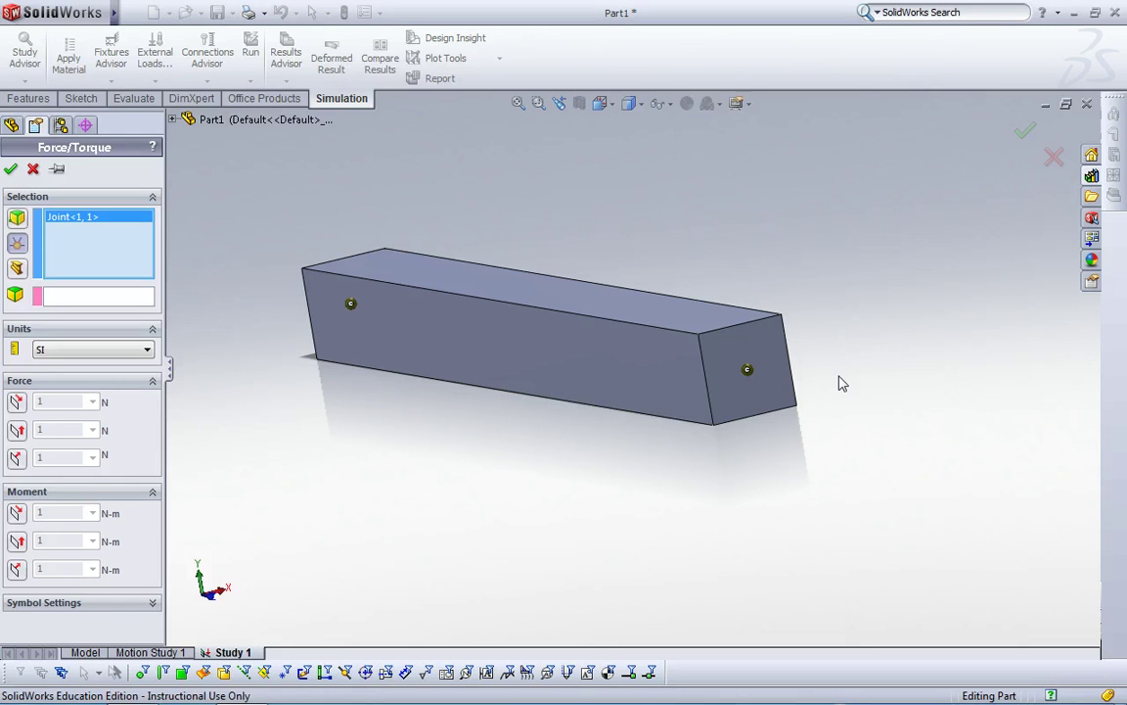
Direct the 10 N force along the bar's vertical edge and confirm Force-1.
left_click(120, 295)
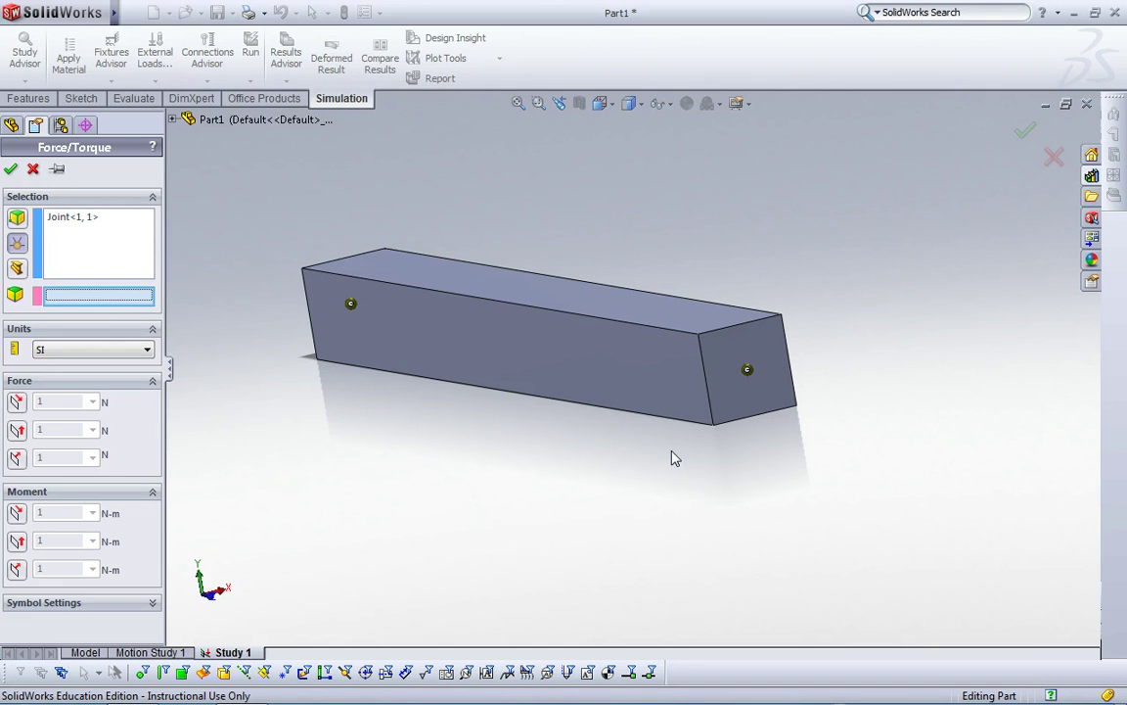
left_click(710, 404)
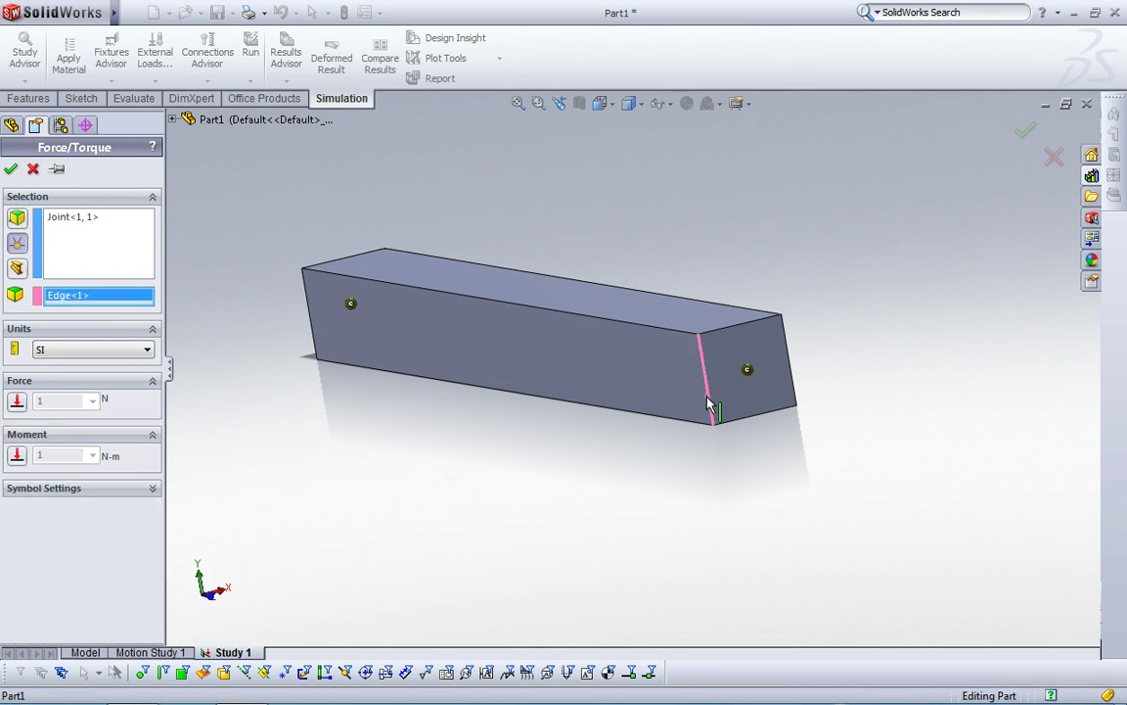
left_click(16, 400)
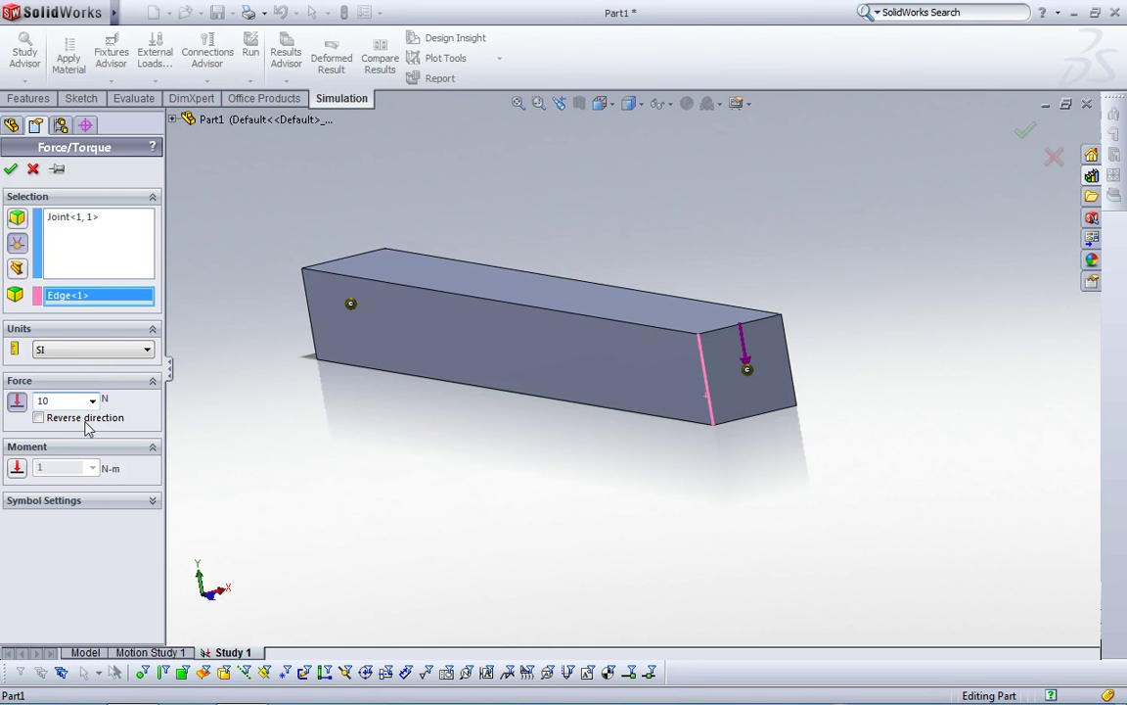
left_click(11, 168)
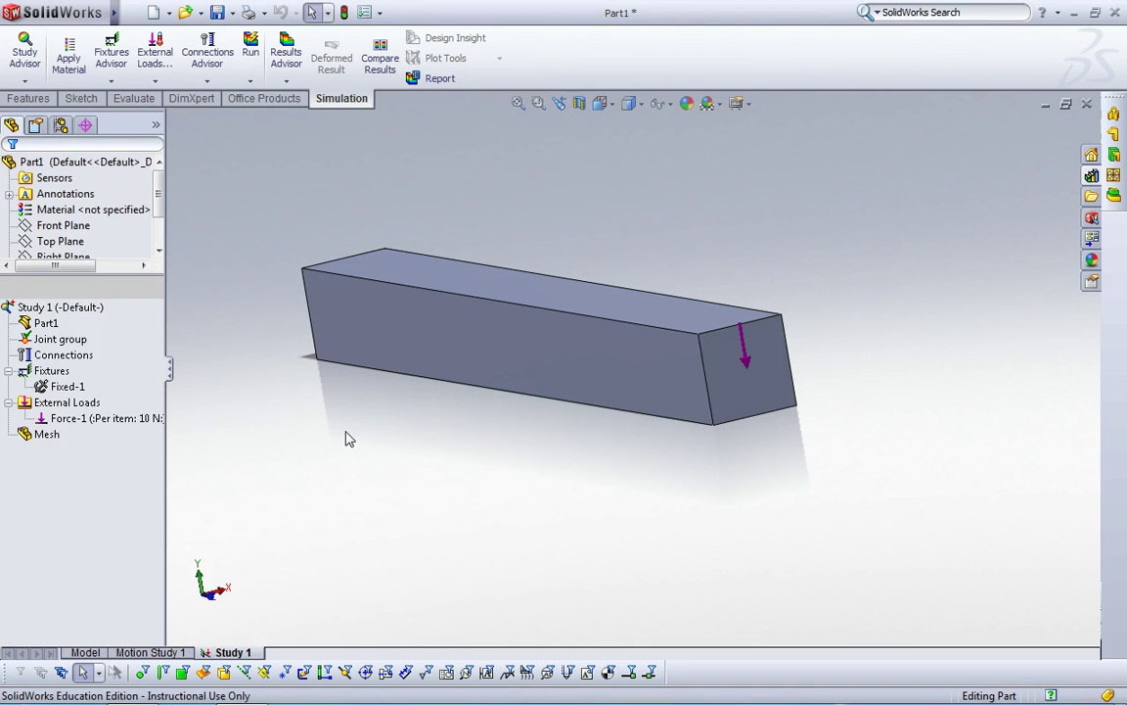
middle_click_drag(347, 438, 323, 427)
left_click_drag(323, 427, 375, 460)
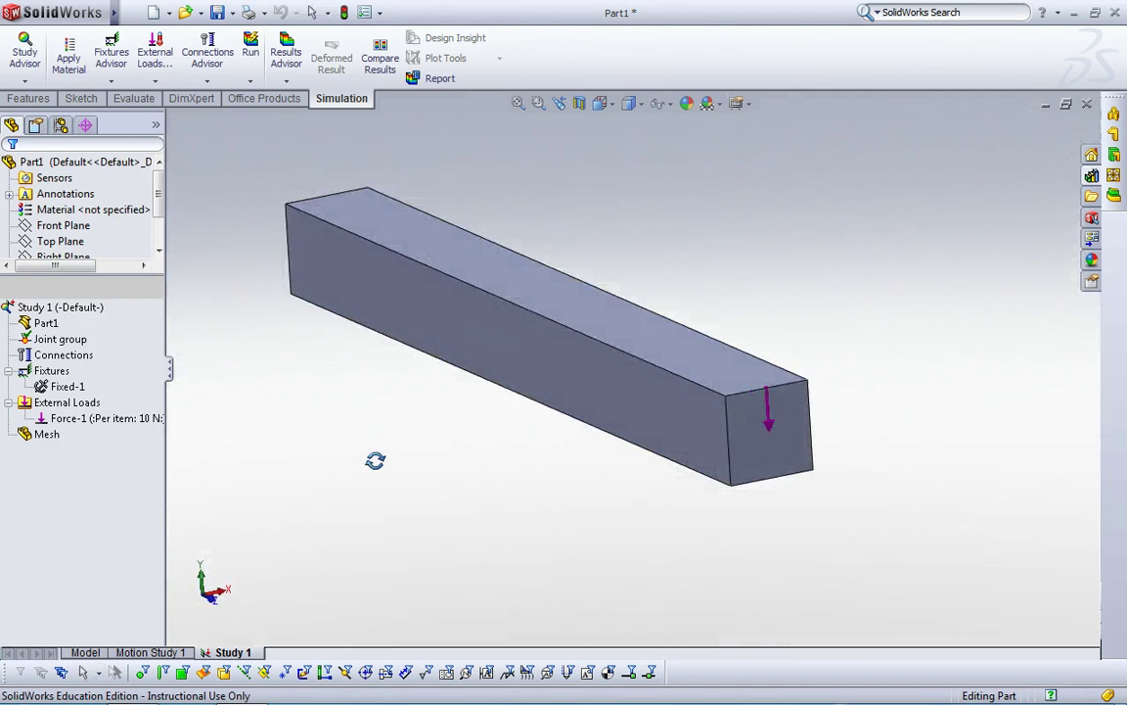
Create the mesh for Study 1 using the default settings.
left_click(47, 435)
right_click(49, 435)
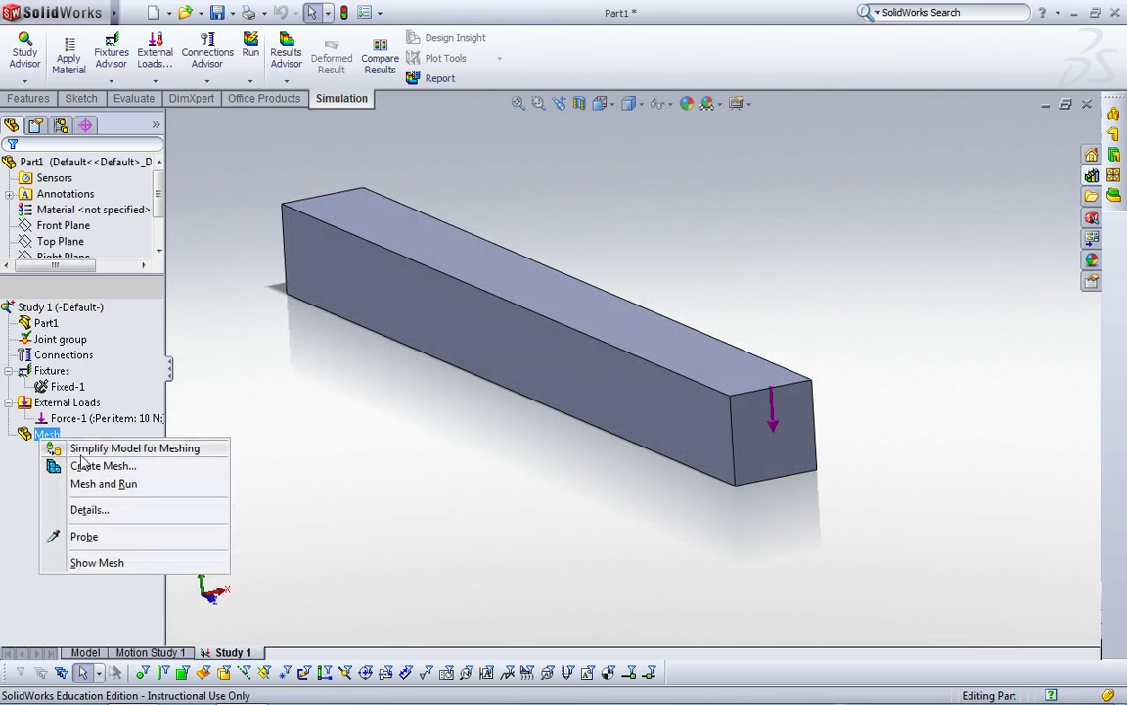
left_click(88, 467)
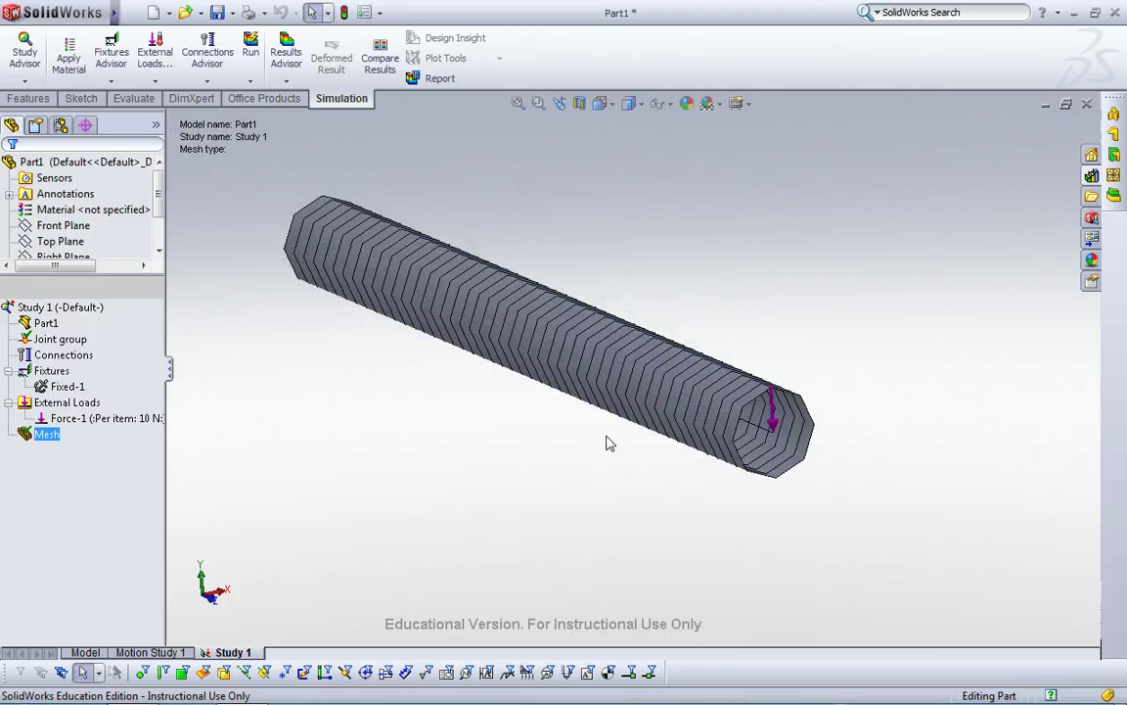
middle_click_drag(577, 429, 627, 471)
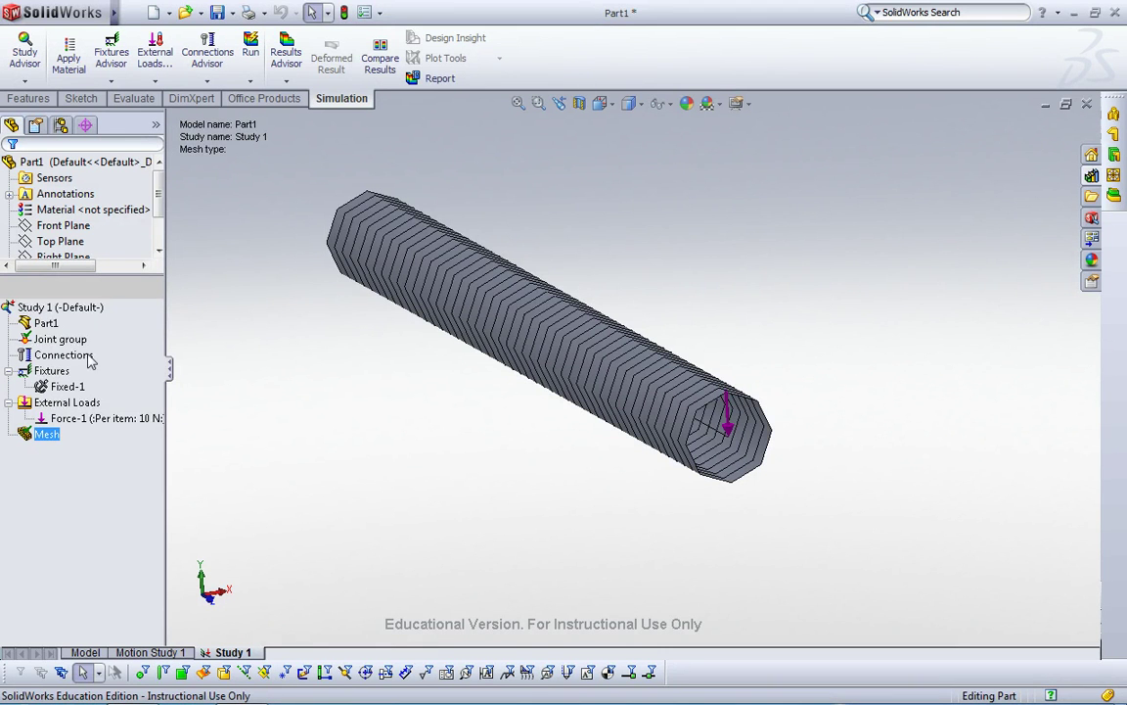
Run Study 1 and dismiss the missing-material warning.
right_click(57, 307)
left_click(98, 320)
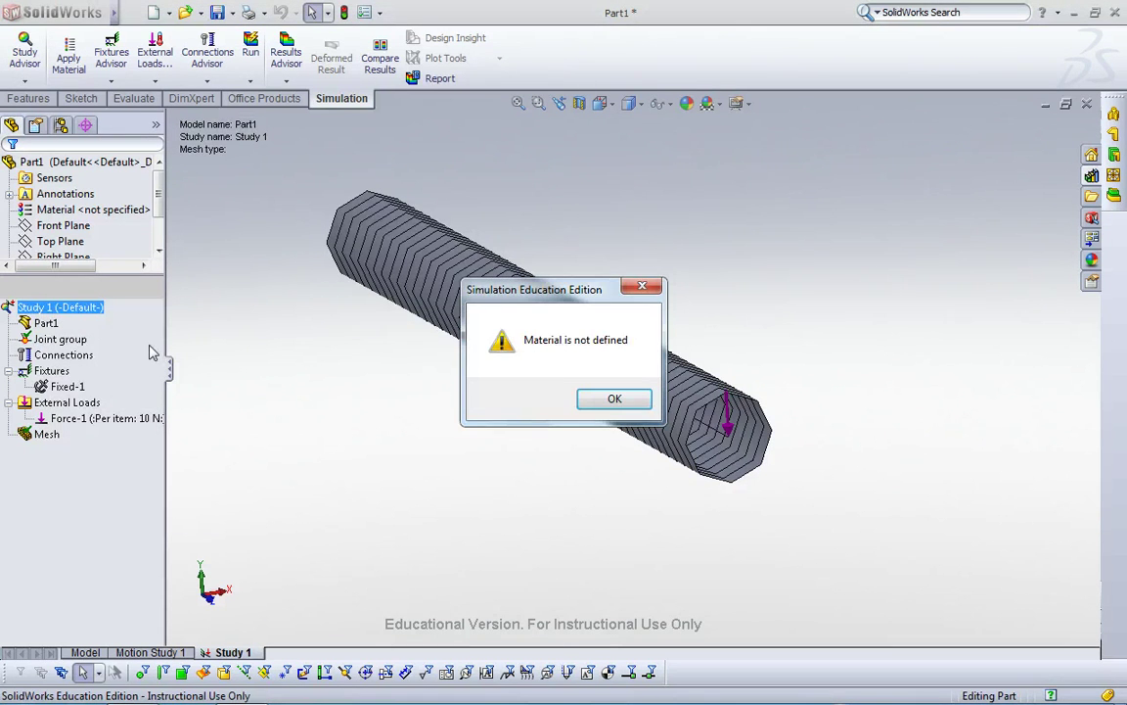
left_click(603, 399)
Assign 6061 Alloy from Aluminium Alloys to Part1 and close the material dialog.
left_click(45, 323)
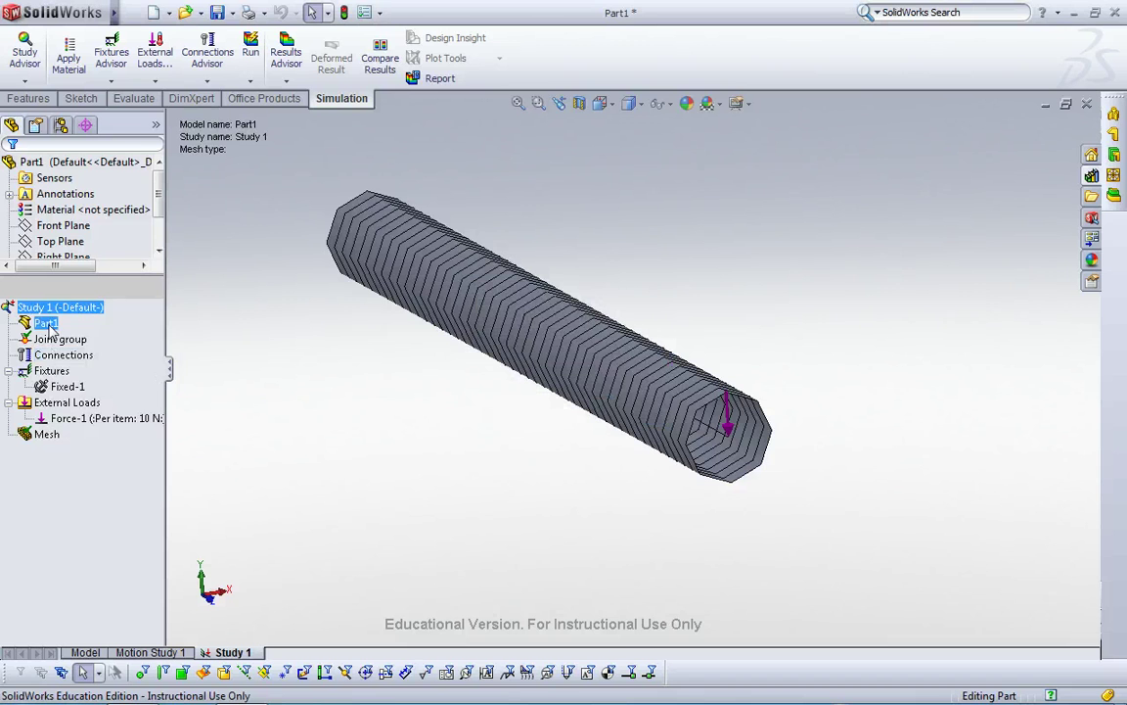
right_click(46, 323)
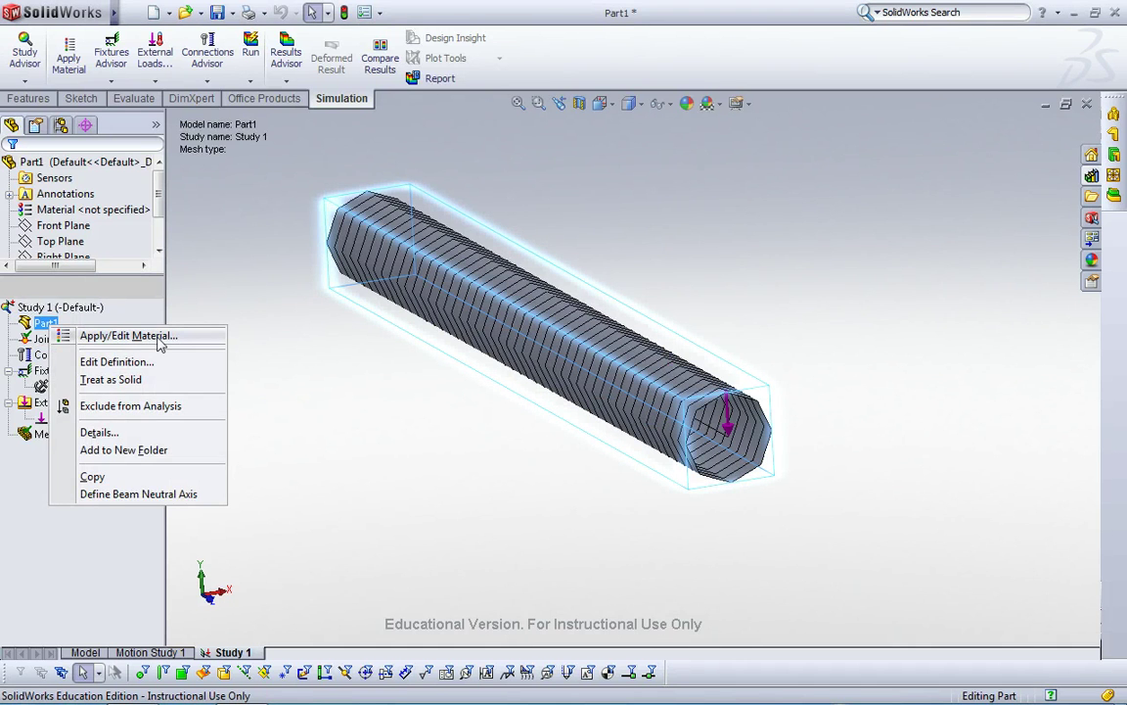
left_click(128, 336)
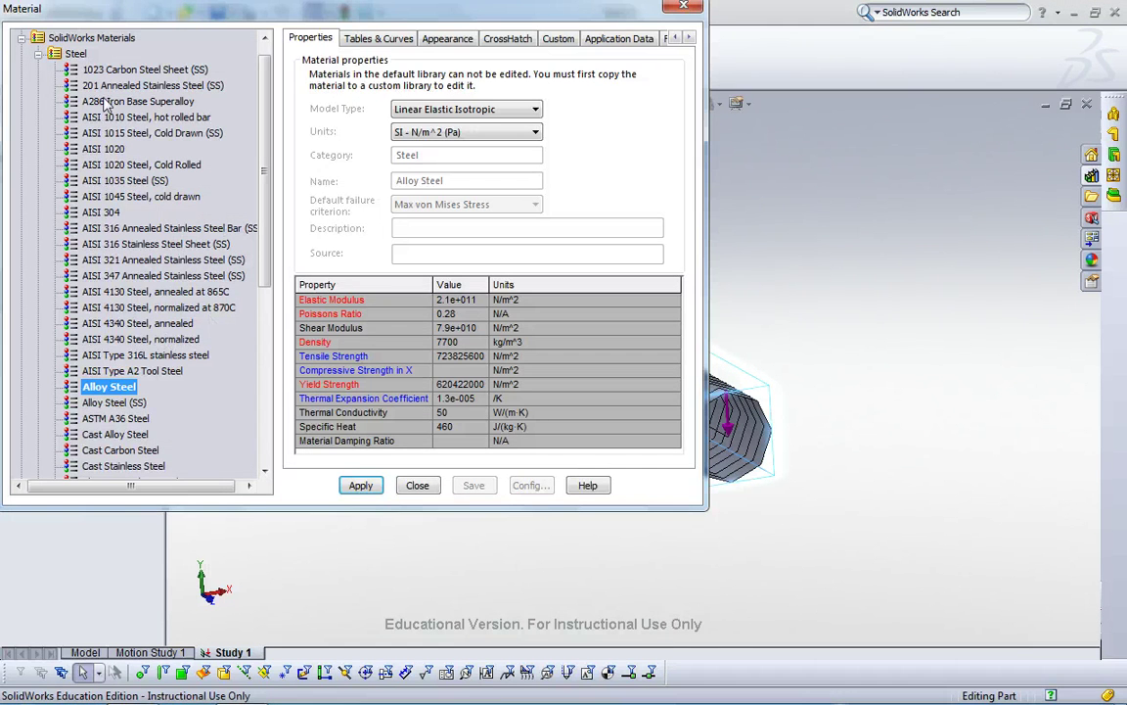
left_click(37, 53)
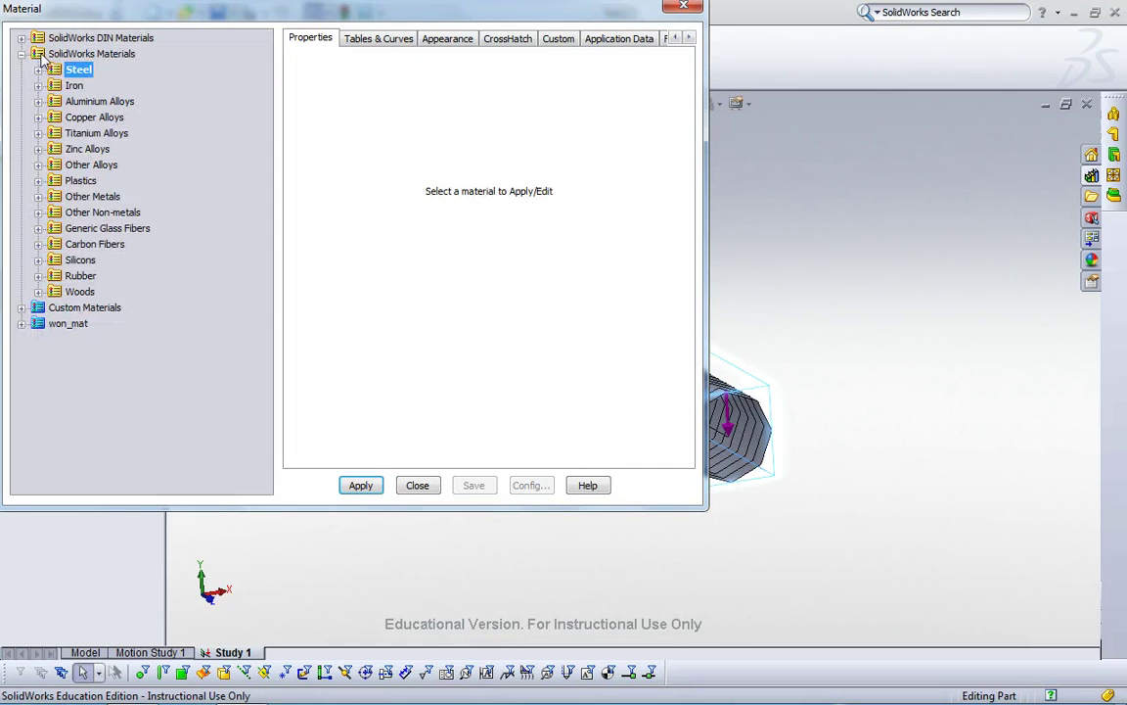
double_click(82, 102)
left_click_drag(264, 118, 269, 325)
left_click(116, 276)
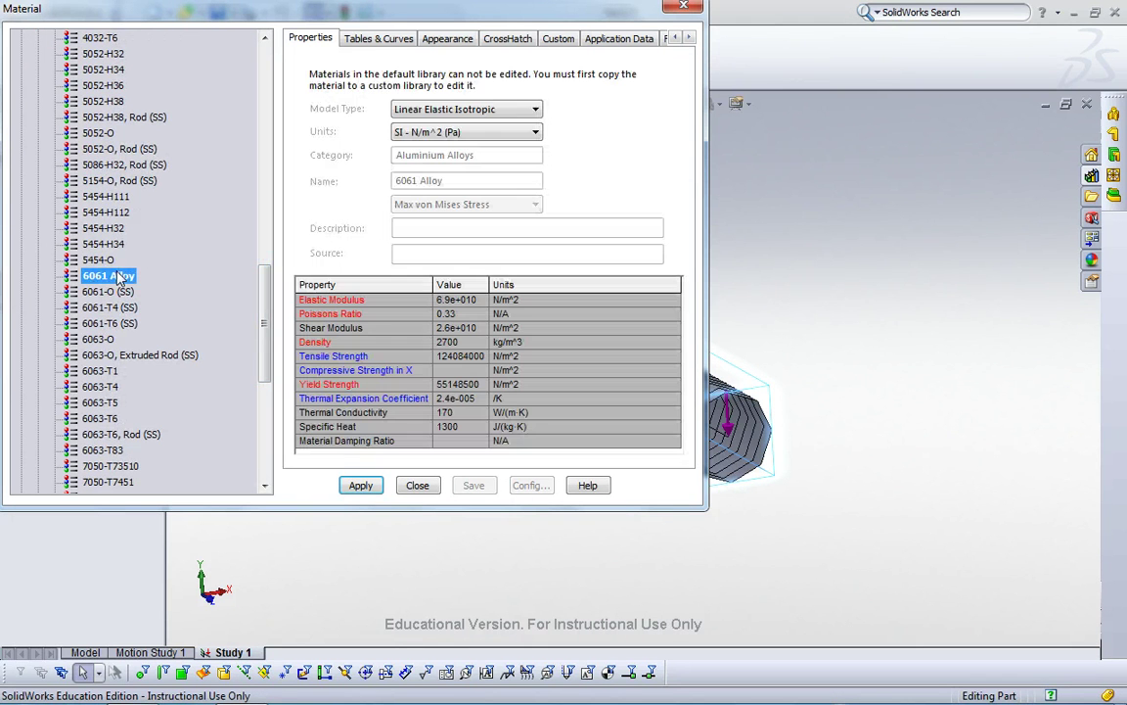
left_click(364, 488)
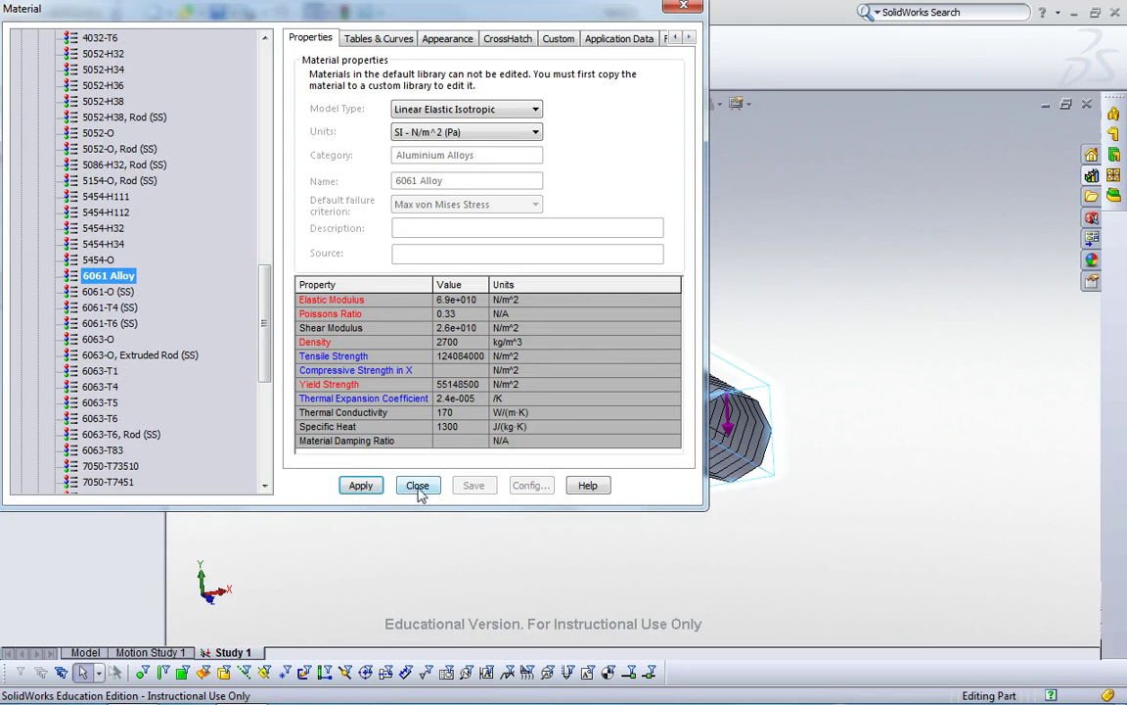
left_click(419, 487)
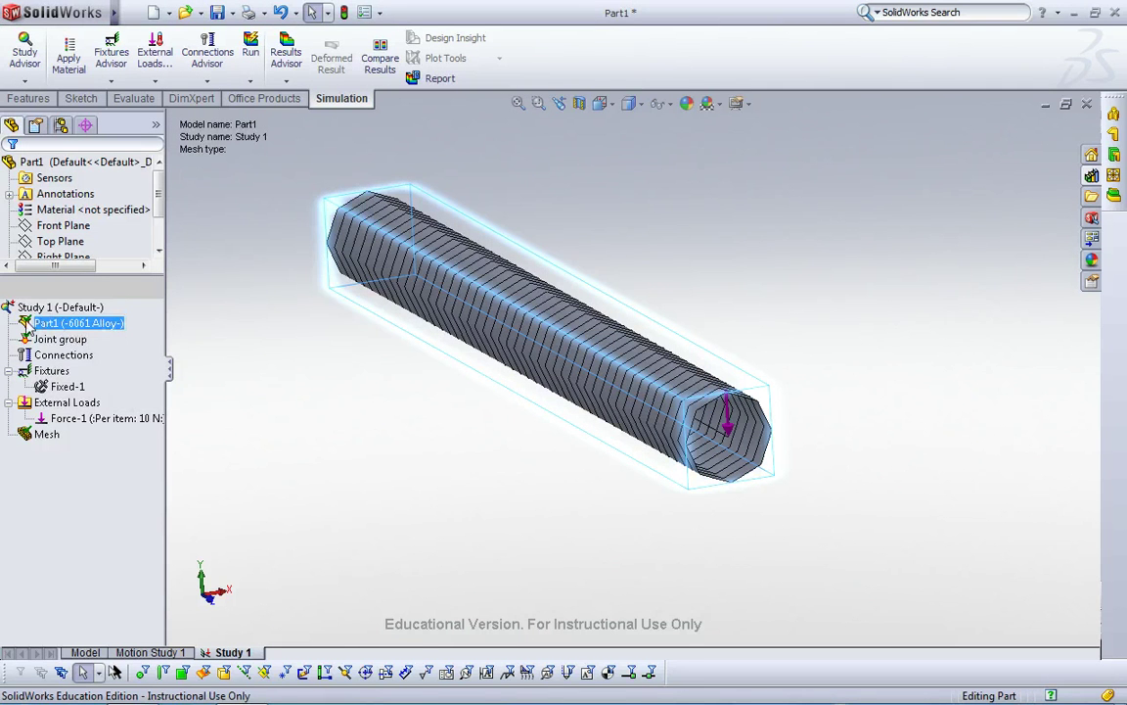
Run Study 1 and view the axial/bending stress and Displacement1 result plots.
left_click(59, 308)
right_click(67, 309)
left_click(76, 320)
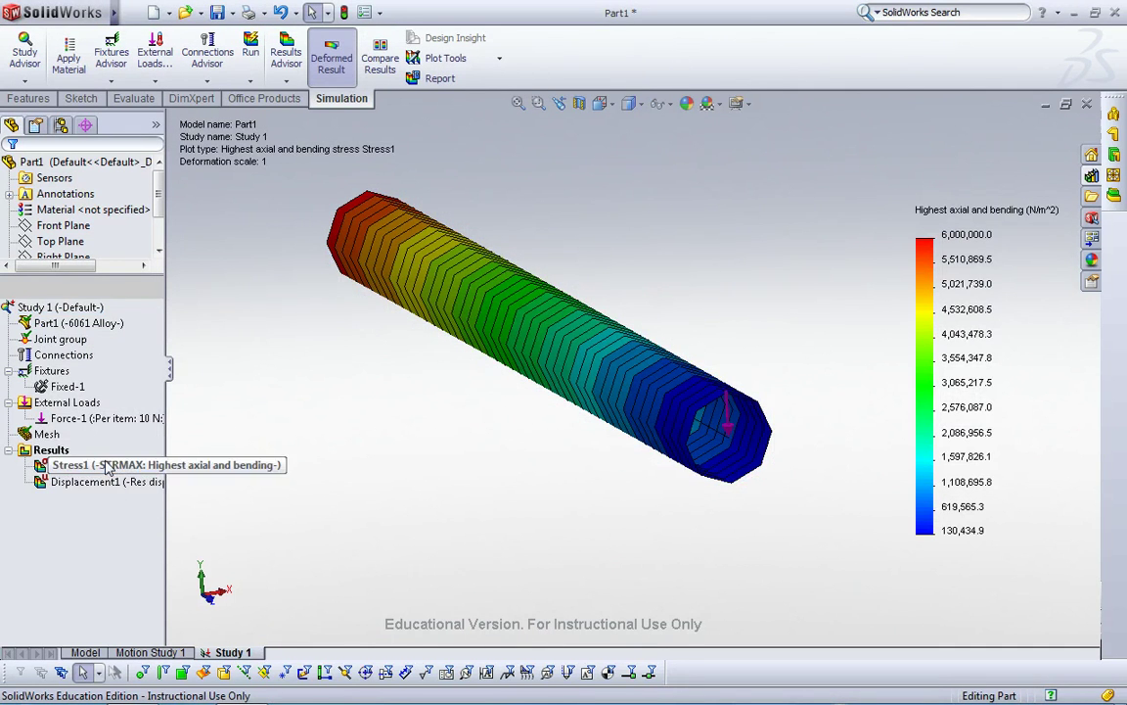
left_click(109, 468)
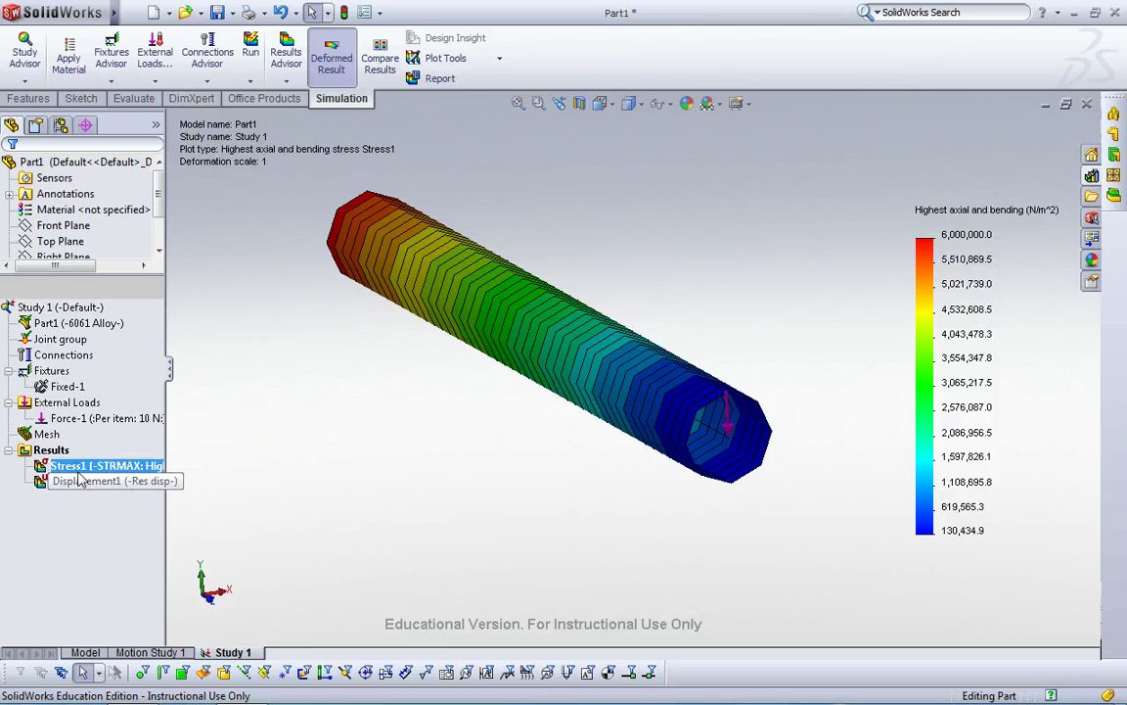
left_click(87, 481)
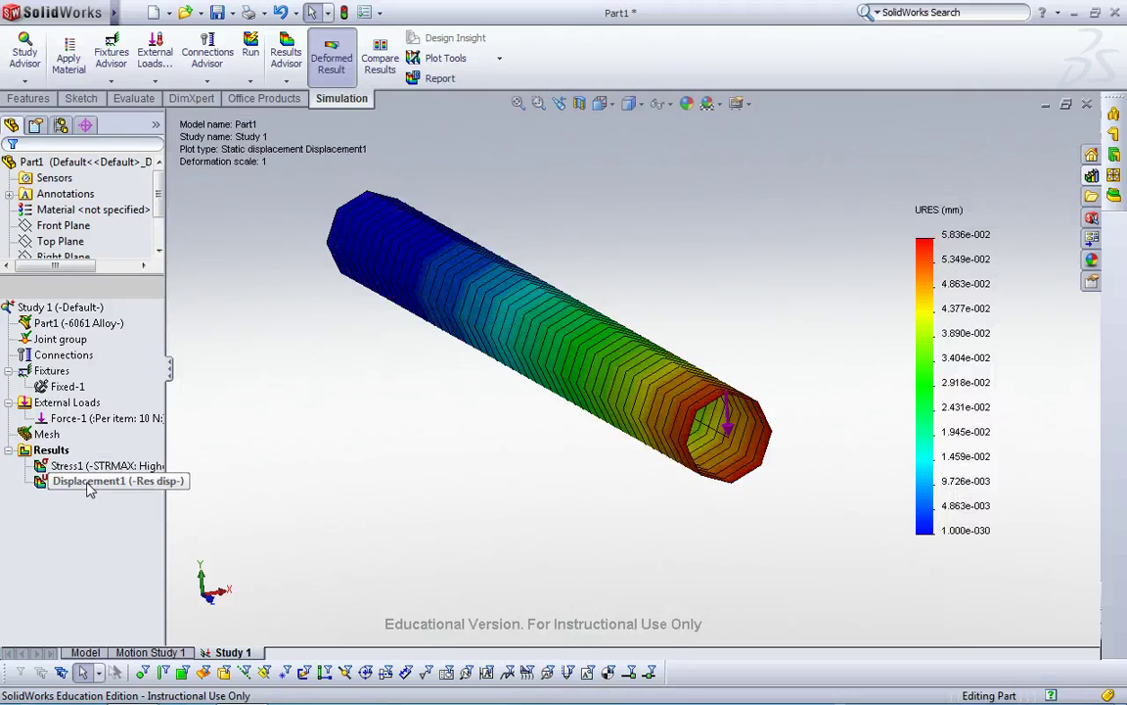
Change Displacement1 to UY: Y Displacement with an automatic deformation scale.
right_click(87, 483)
left_click(149, 278)
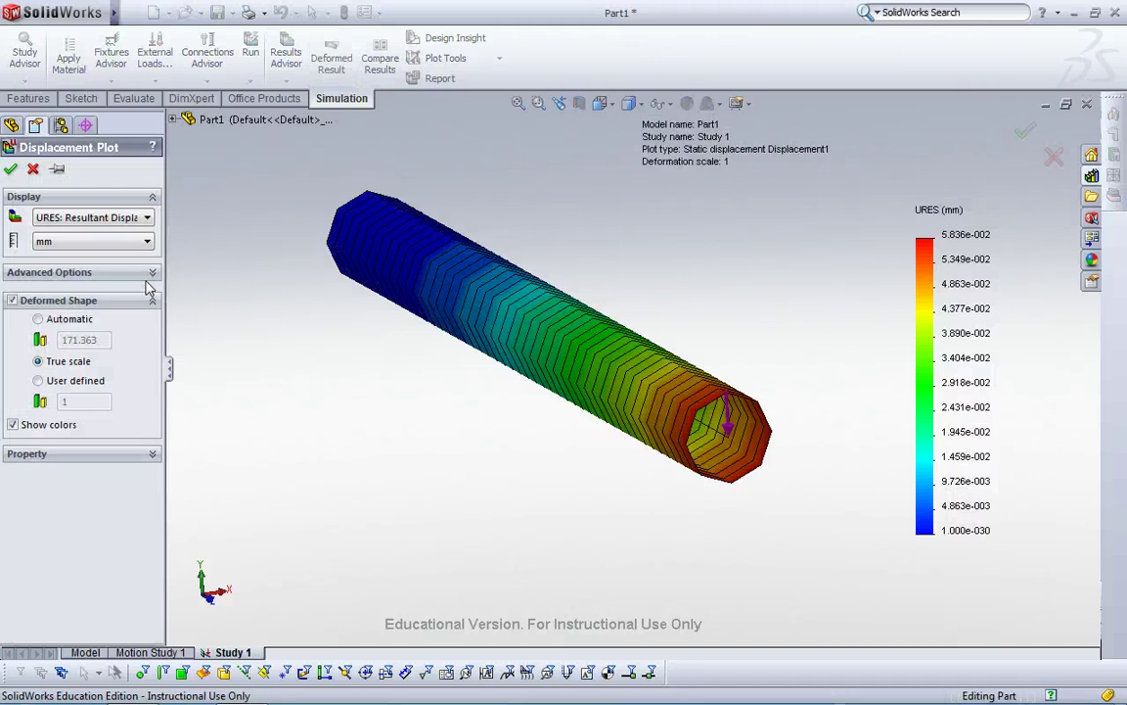
left_click(124, 220)
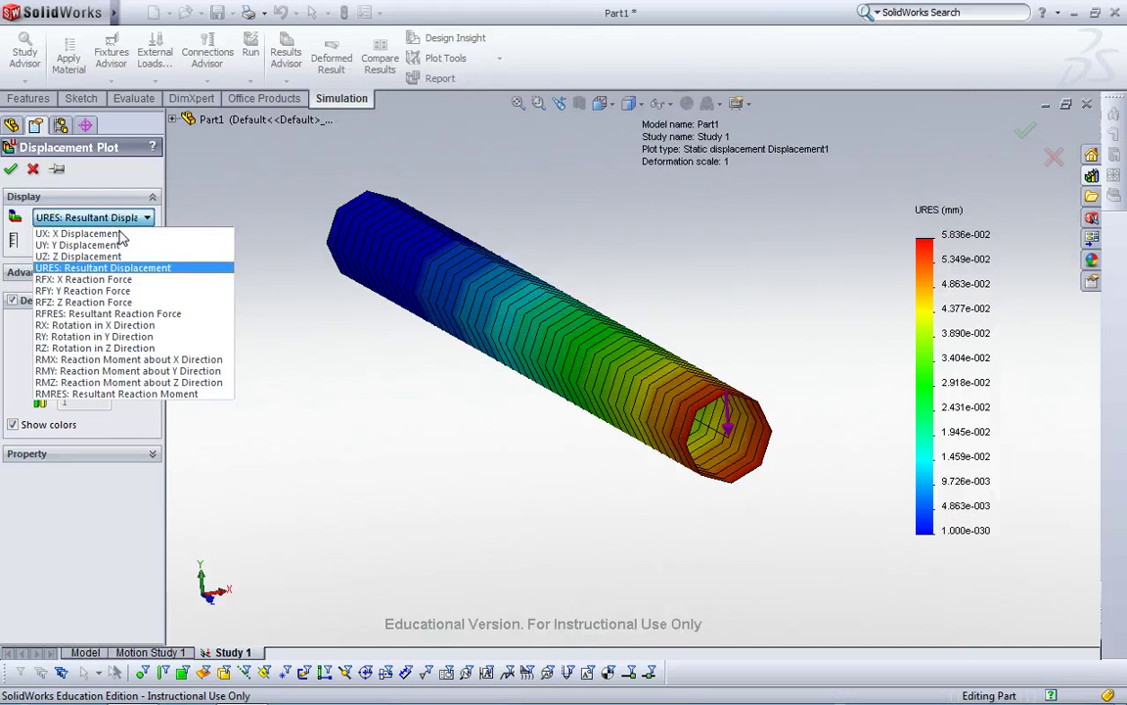
left_click(114, 245)
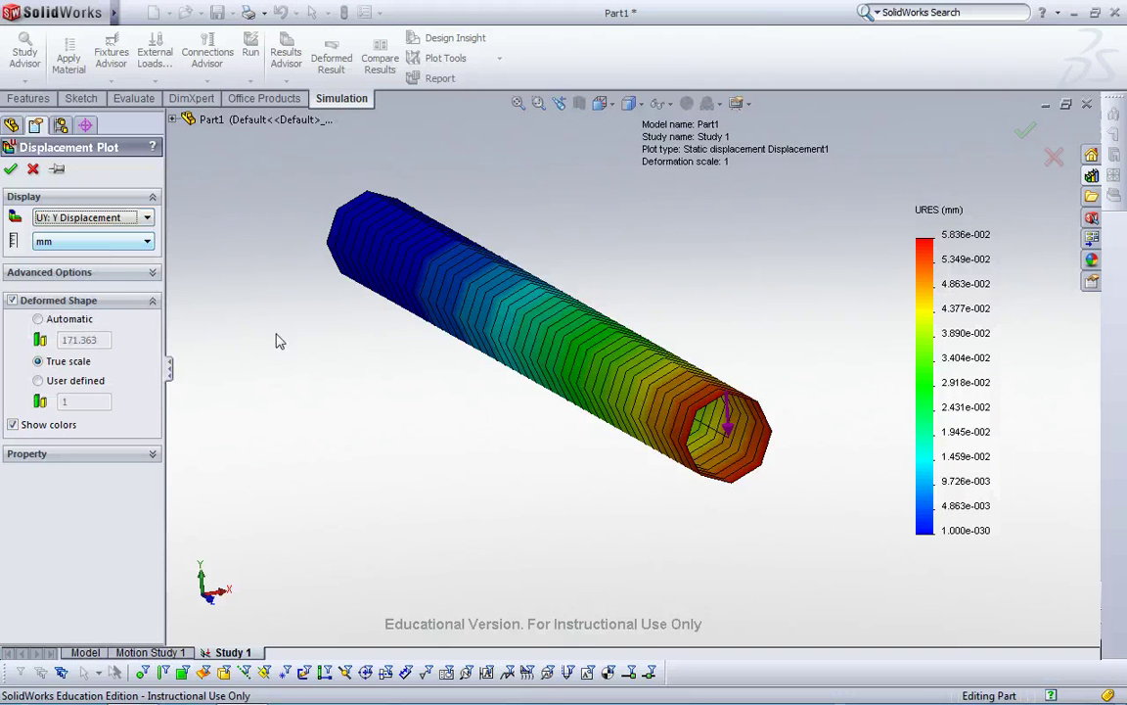
left_click(38, 320)
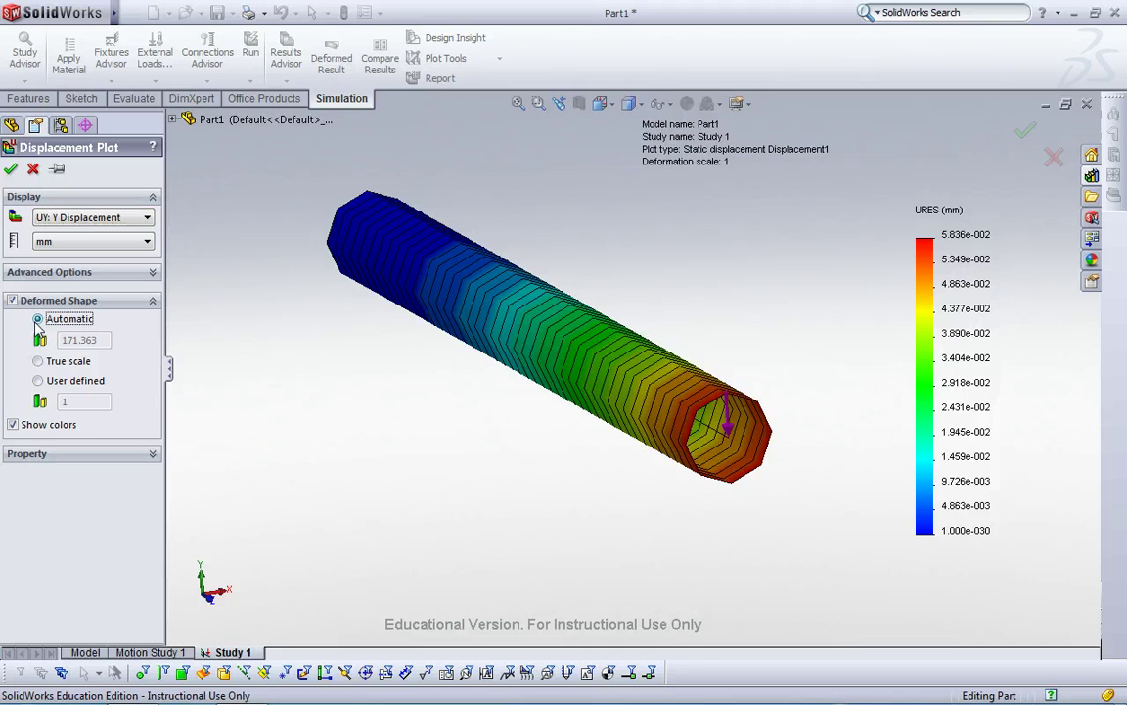
left_click(11, 169)
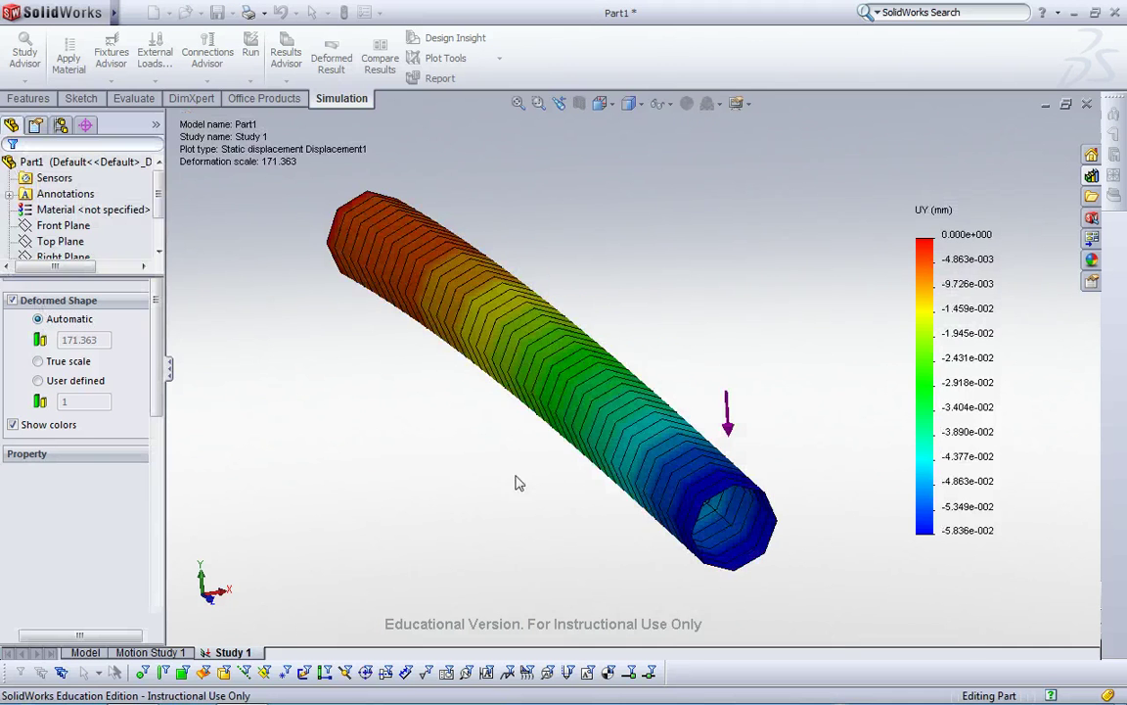
middle_click_drag(516, 481, 533, 424)
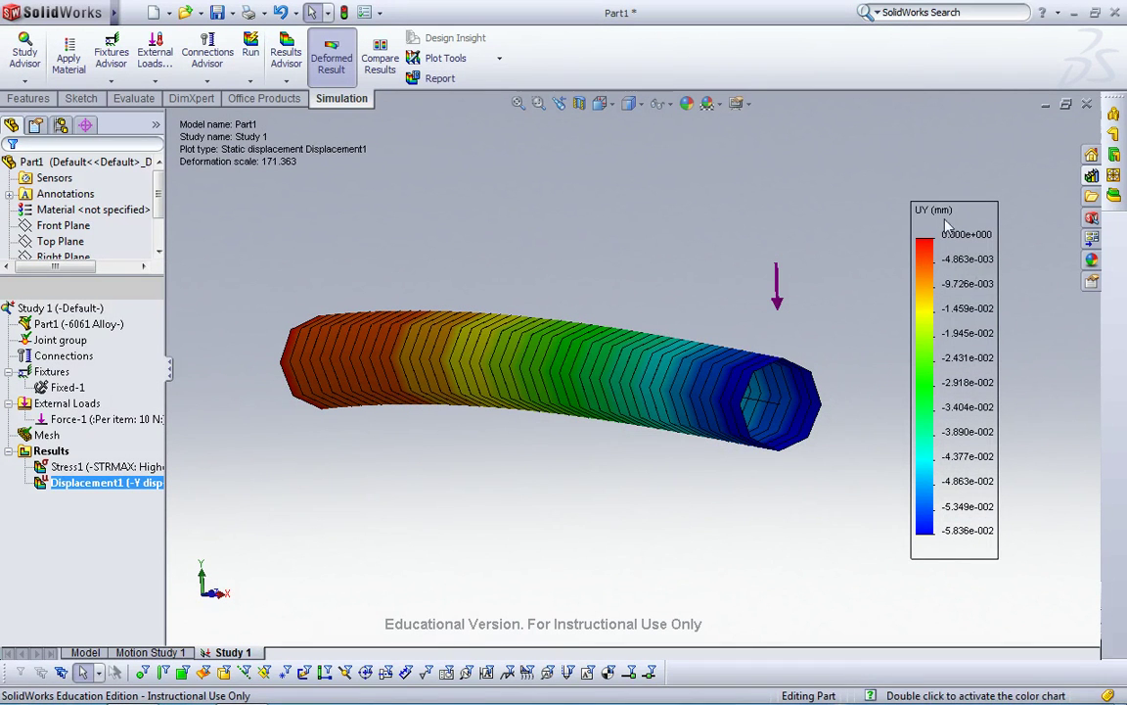
Animate the Displacement1 plot to watch the beam bend, then close the animation.
right_click(93, 482)
left_click(147, 297)
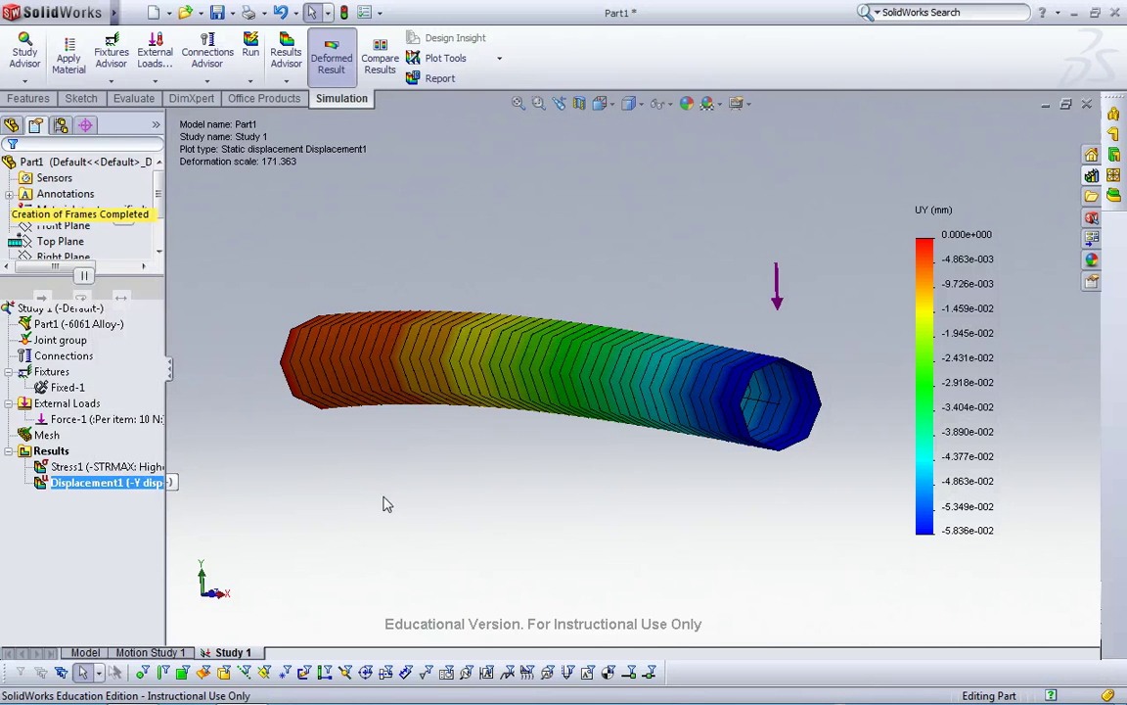
middle_click_drag(327, 402, 529, 490)
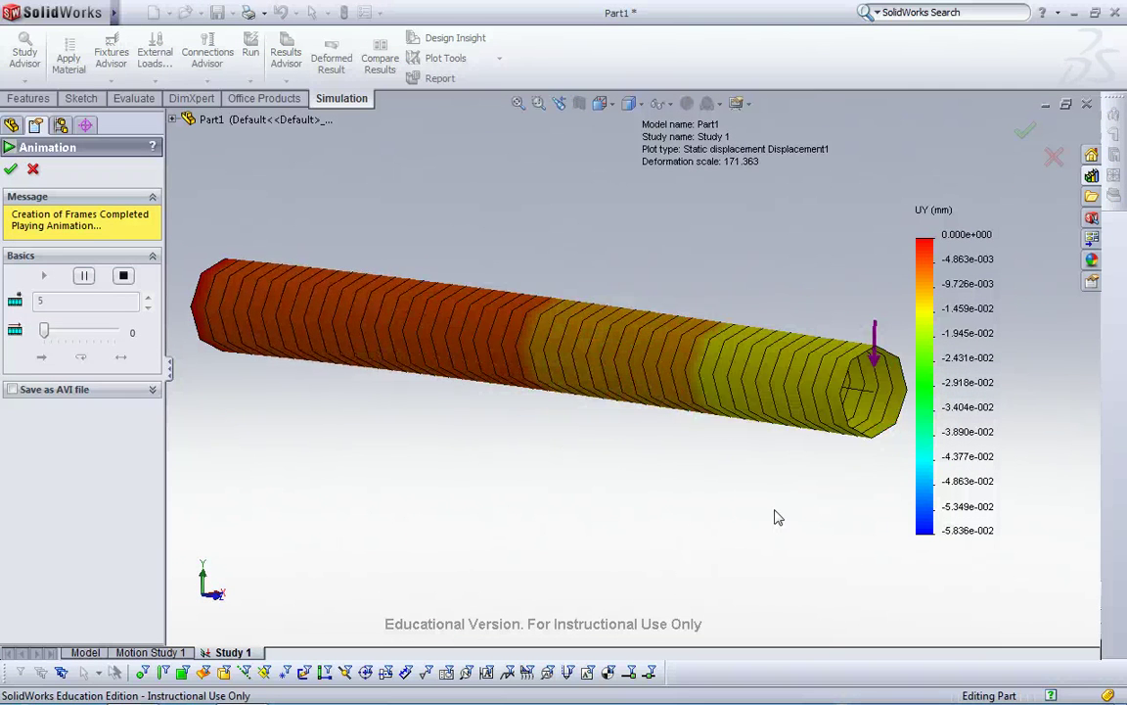
left_click(24, 142)
key("Escape")
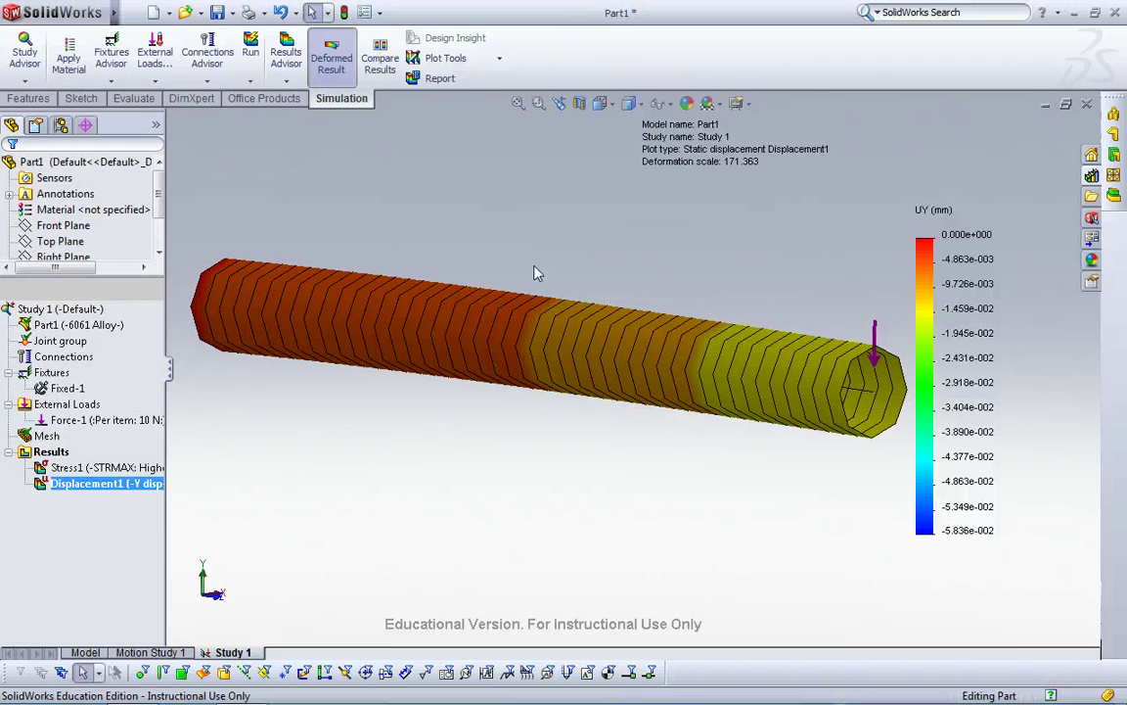